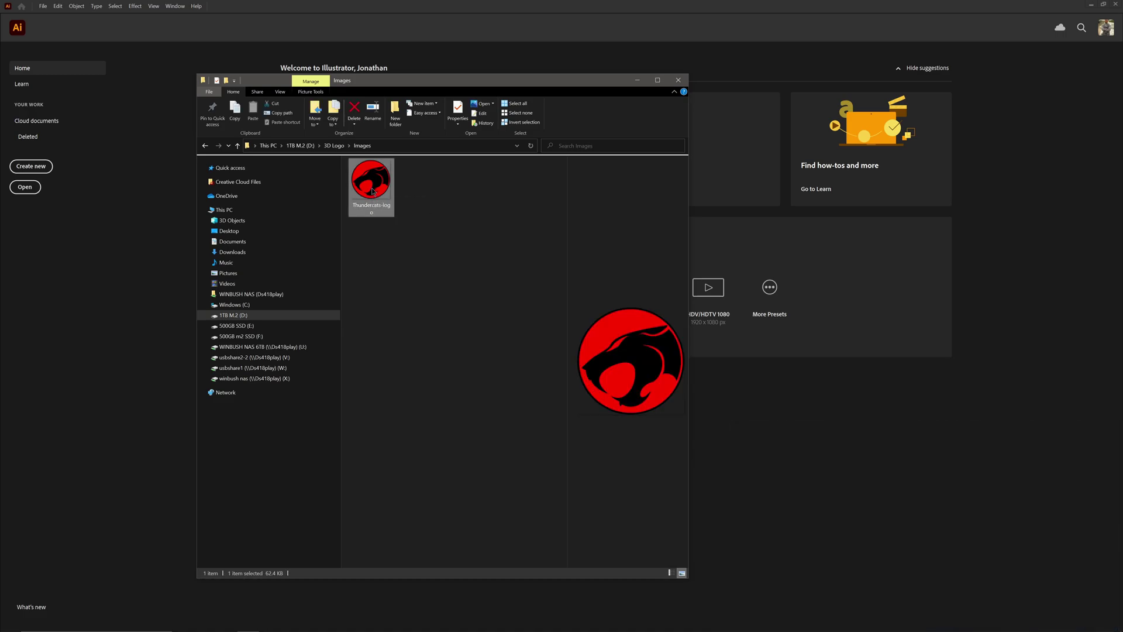
Step: Open the Thundercats-logo image from D:\3D Logo\Images in the Photos viewer
double_click(372, 191)
Step: Check the logo's file info in Photos, close the viewer, and open the image in Illustrator
left_click(725, 25)
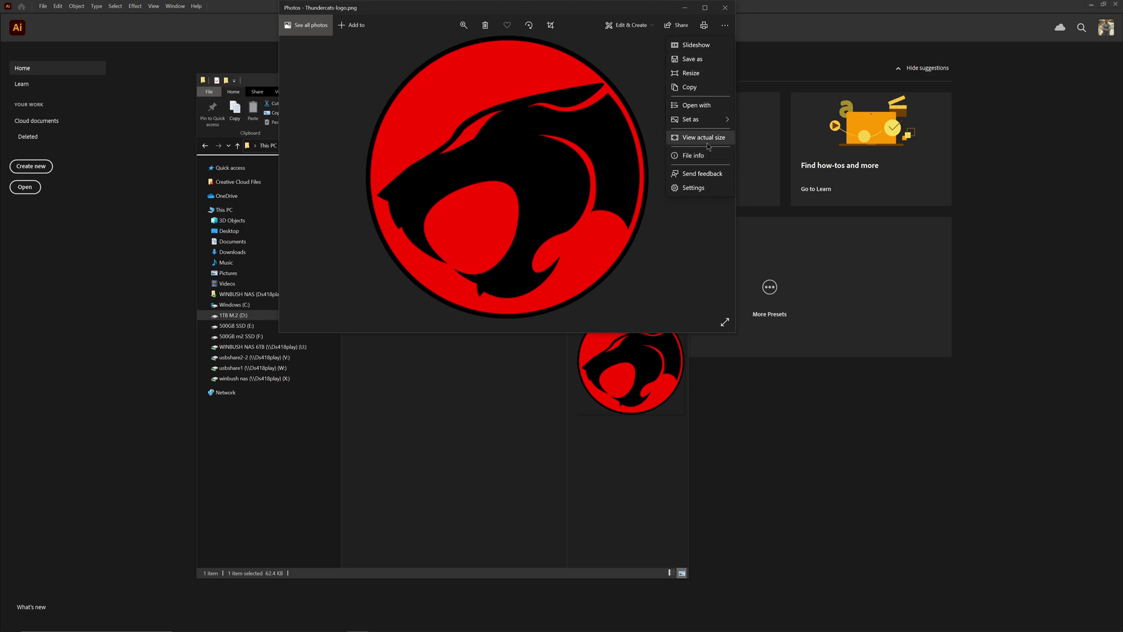
left_click(690, 155)
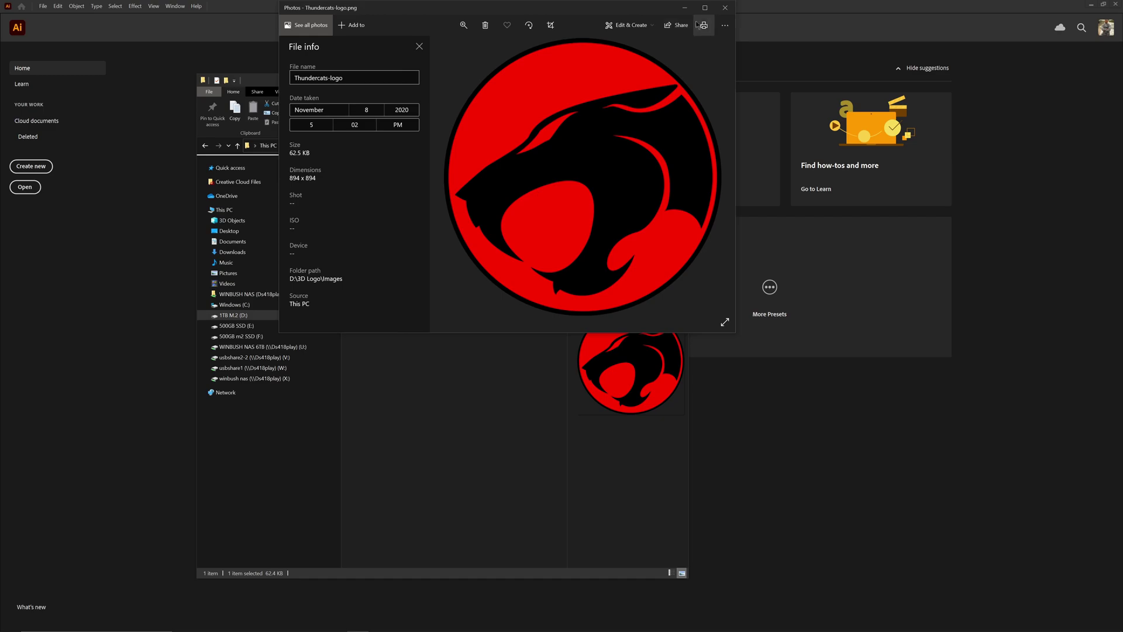
left_click(725, 8)
left_click_drag(376, 183, 179, 252)
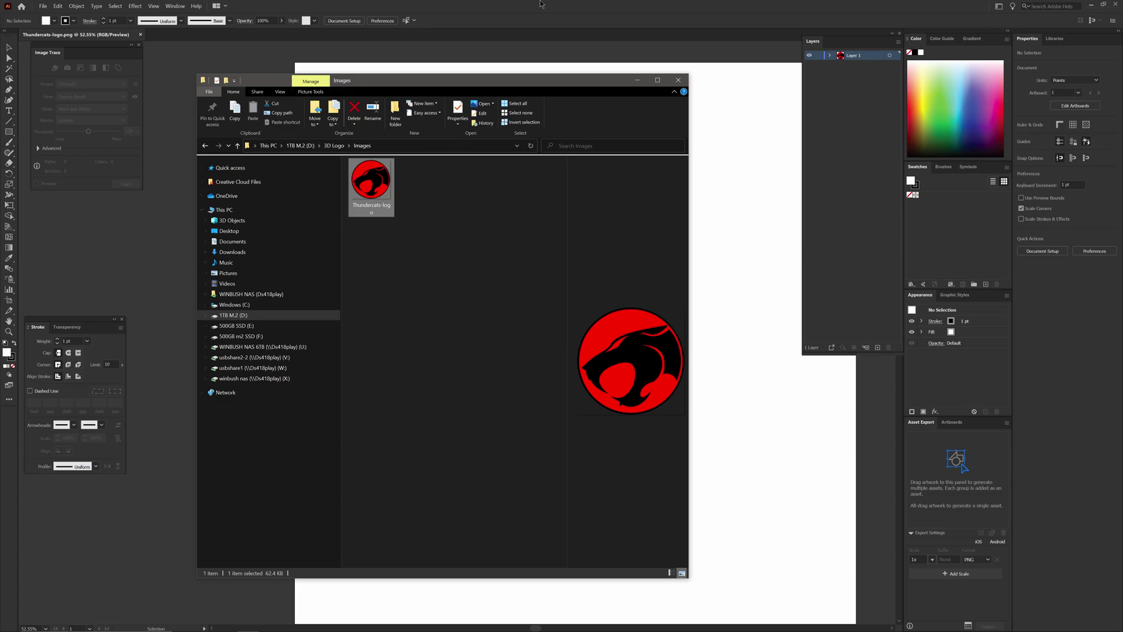
Step: Bring Illustrator forward, zoom to 100%, recenter the logo, and select the placed image
left_click(541, 4)
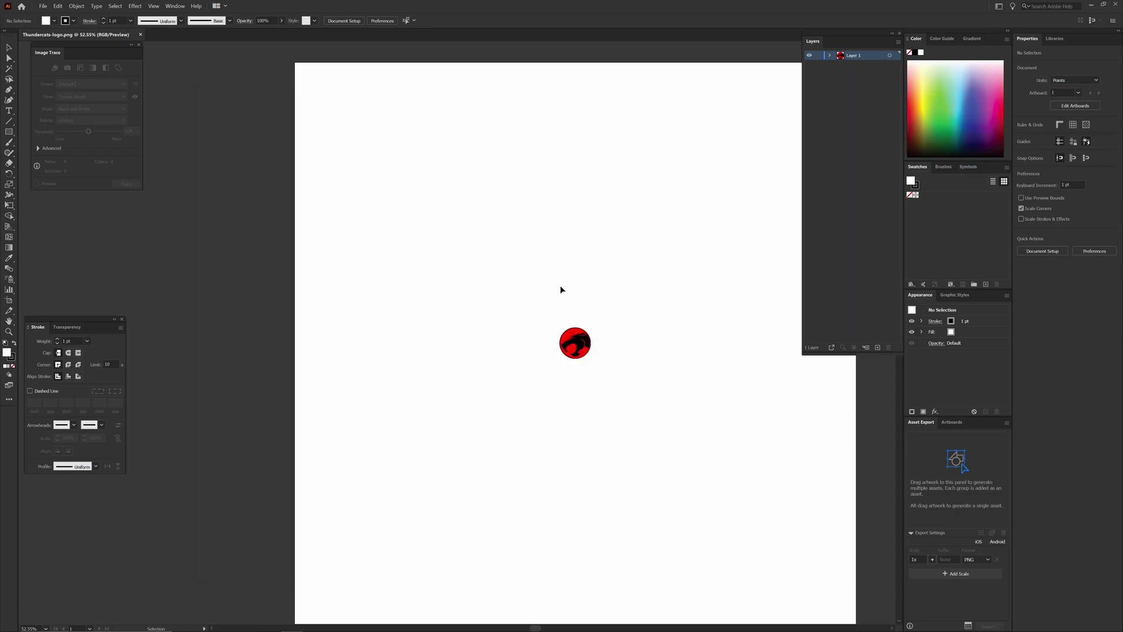
key("ctrl+equal")
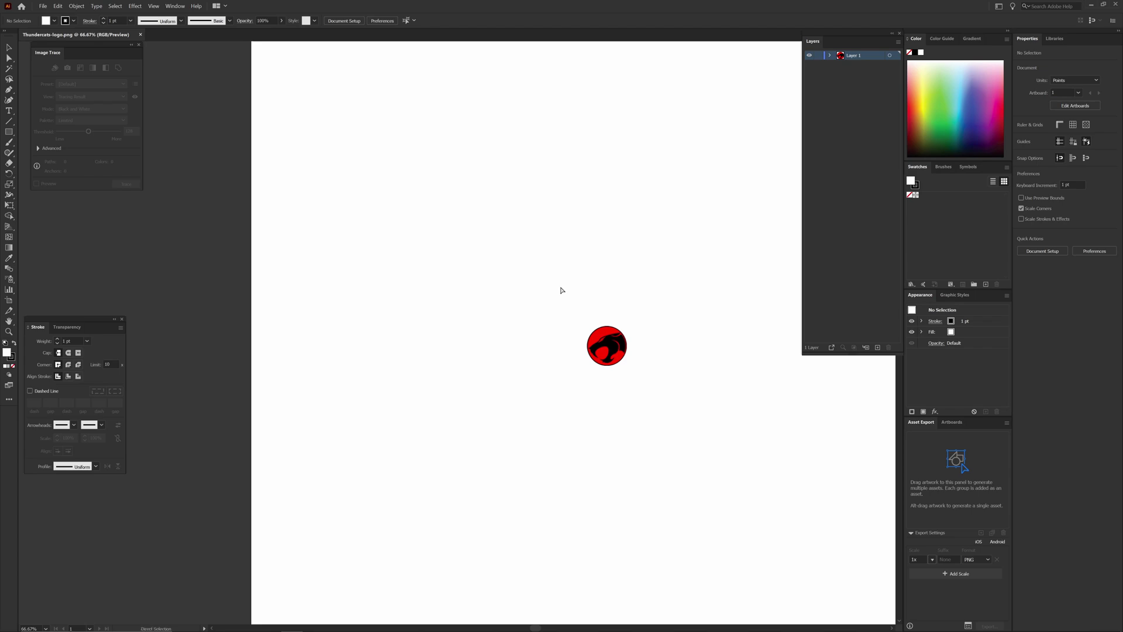
key("ctrl+equal")
left_click_drag(617, 286, 468, 250)
key("ctrl+a")
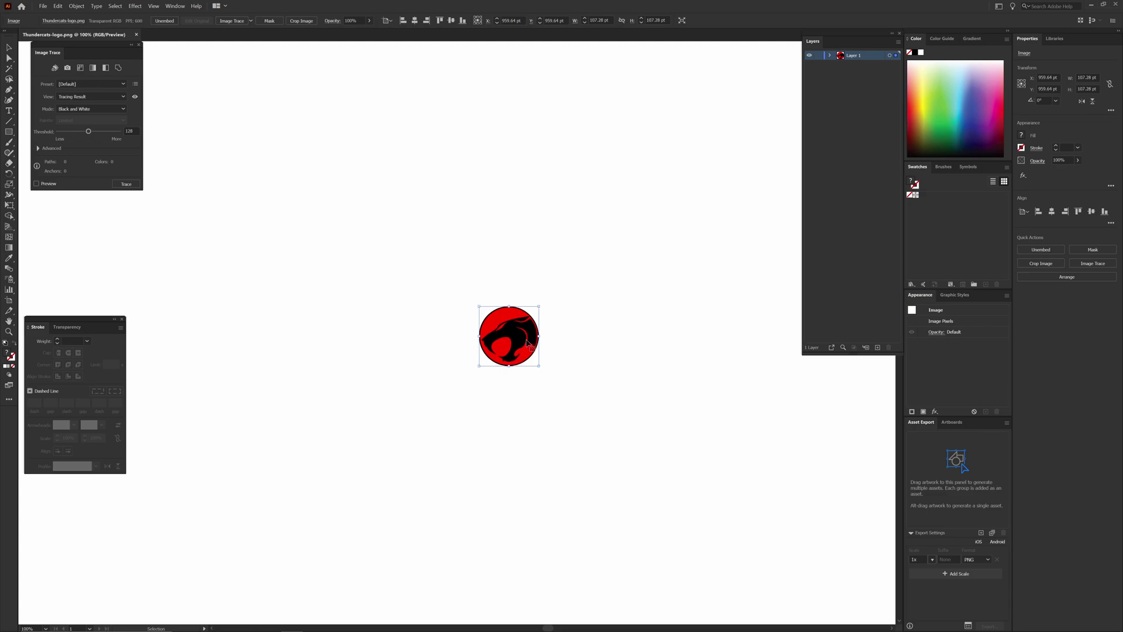
Step: Apply Image Trace to the logo and move the tracing settings panel aside
left_click(237, 20)
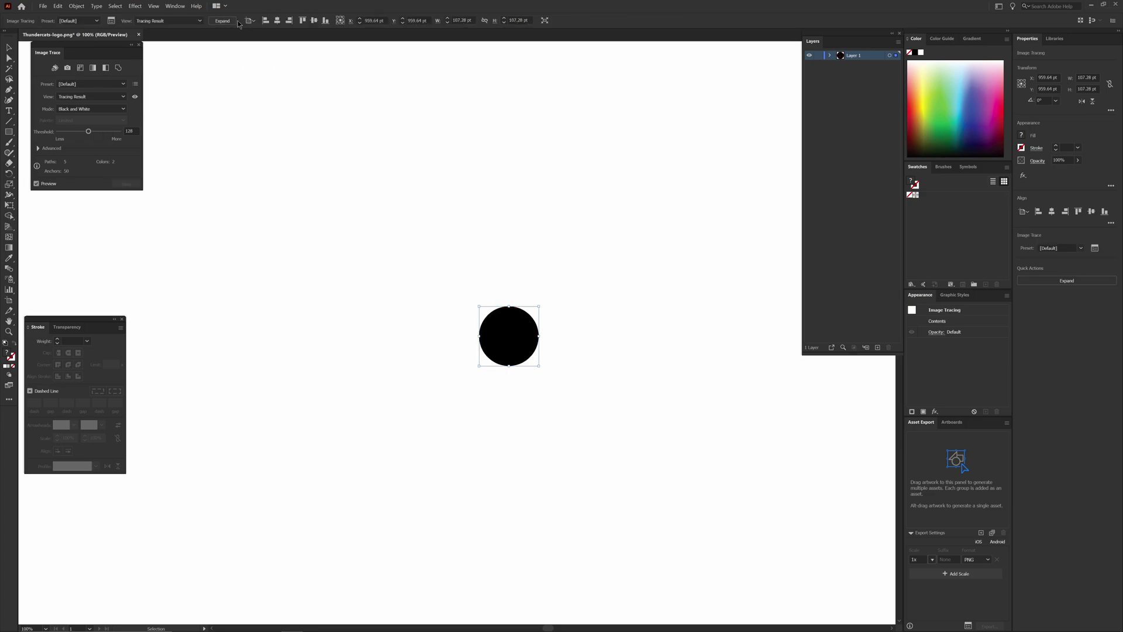
left_click_drag(77, 47, 196, 75)
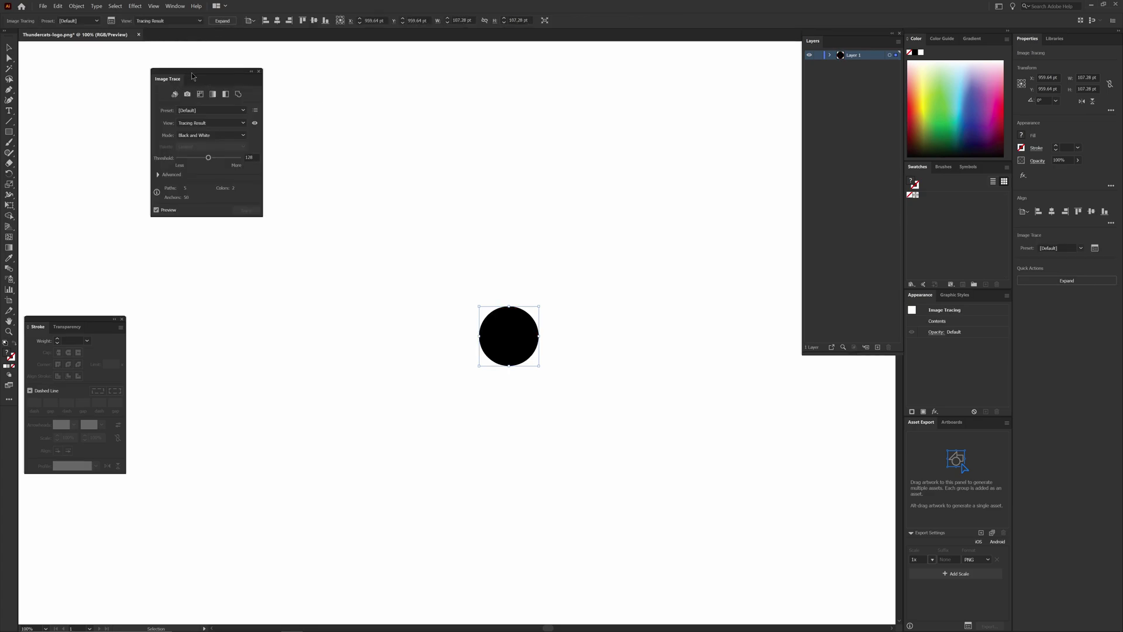
left_click(173, 6)
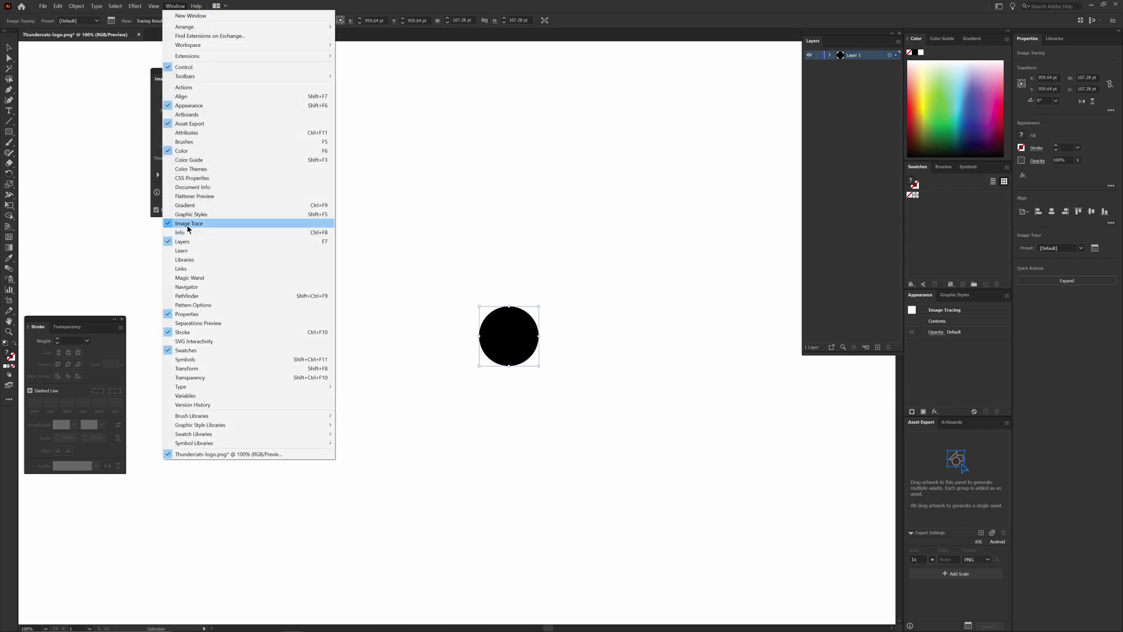
left_click(154, 116)
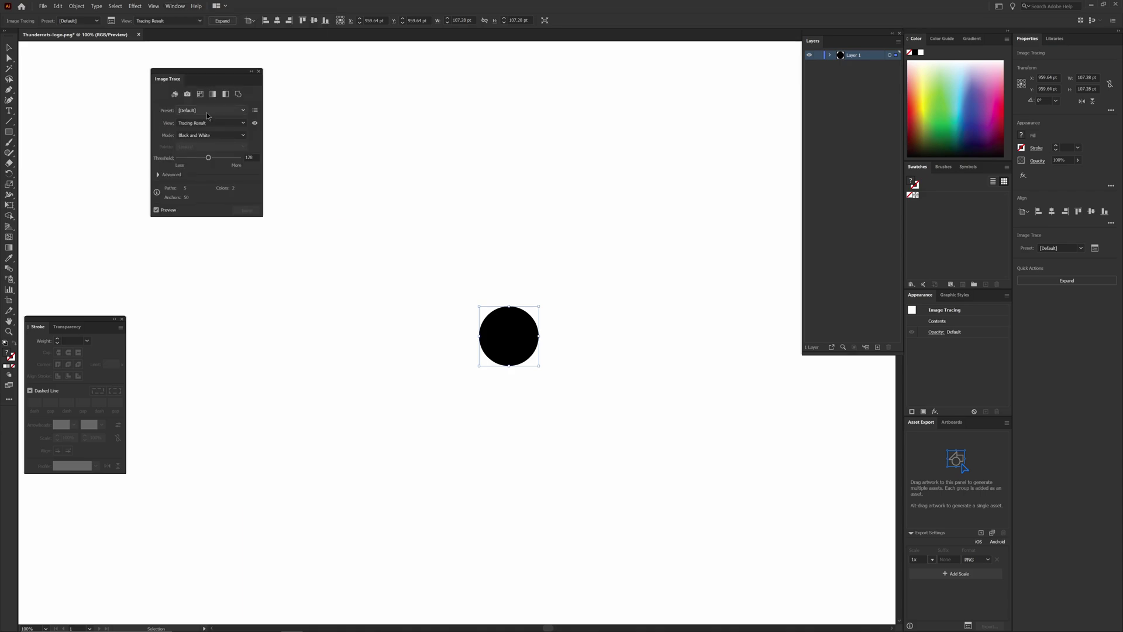
Step: Use the Black and White Logo preset with Ignore White on and threshold lowered to 20
left_click(193, 111)
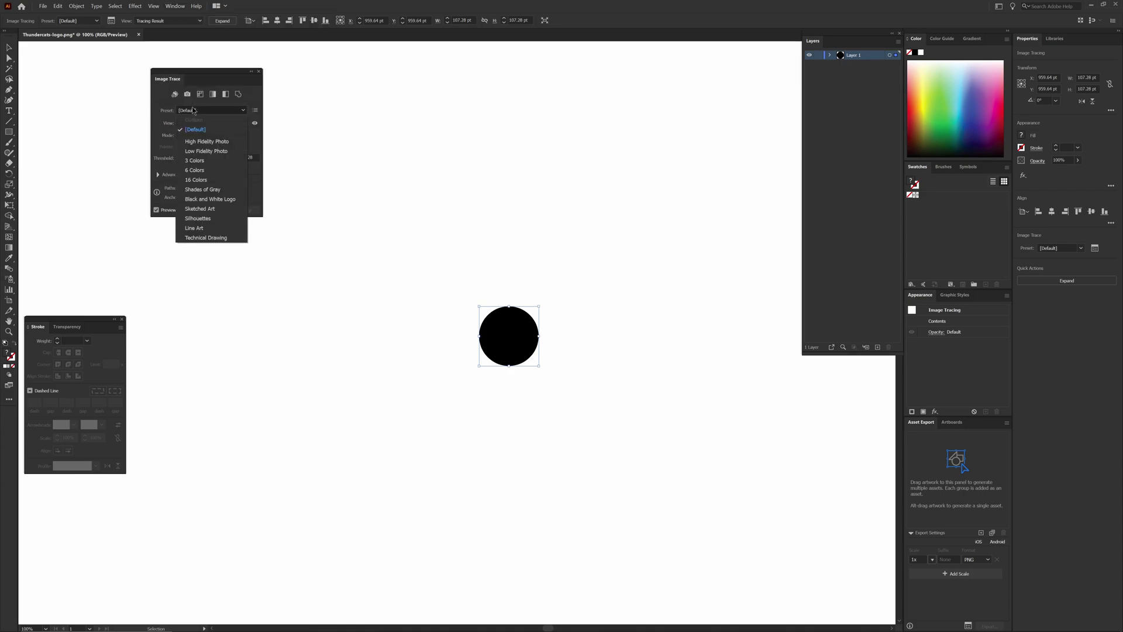
left_click(186, 199)
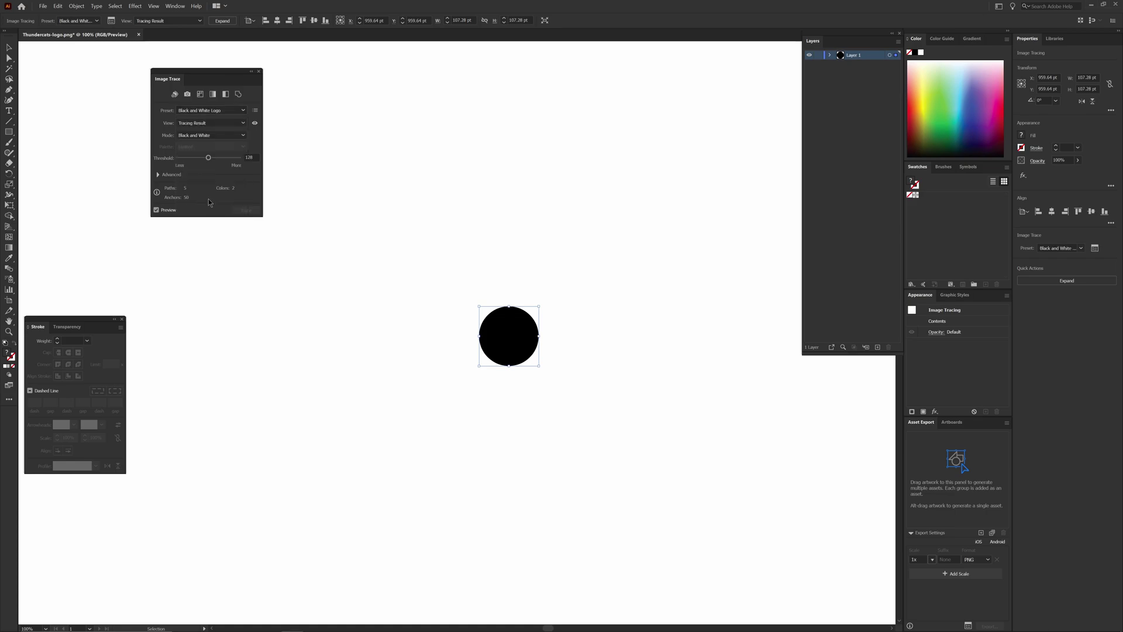
left_click(158, 175)
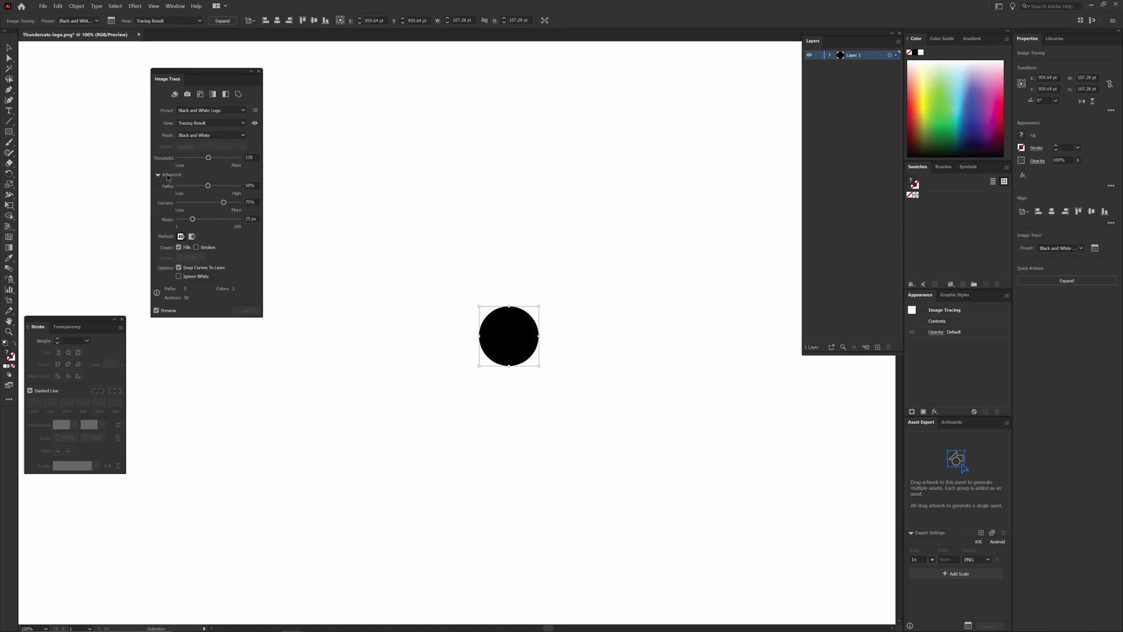
left_click(178, 276)
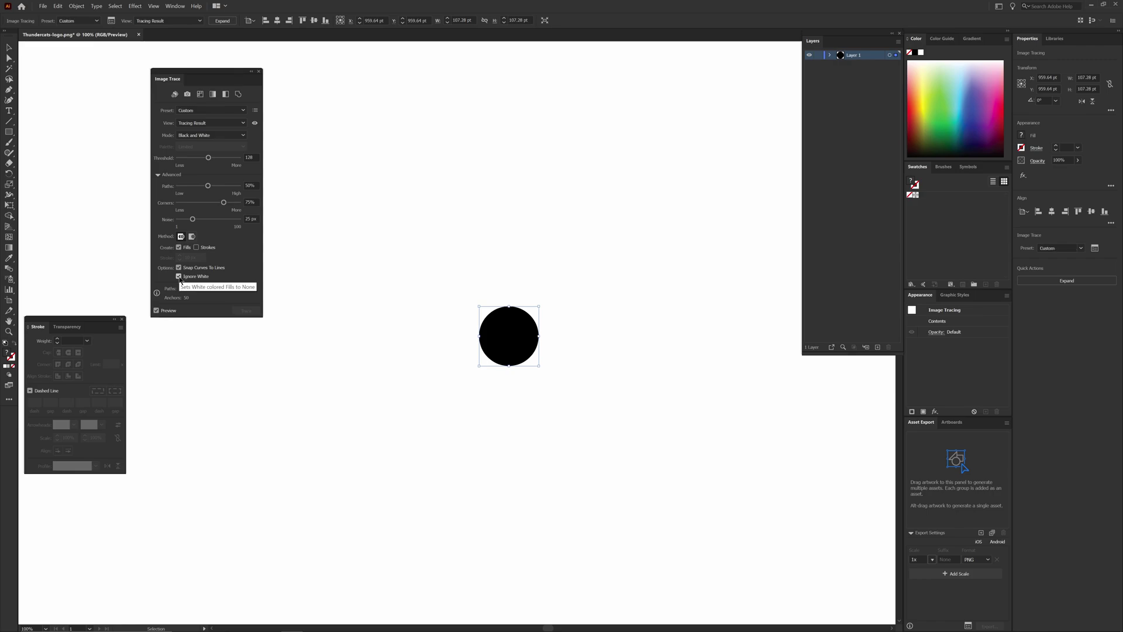
left_click_drag(209, 158, 183, 159)
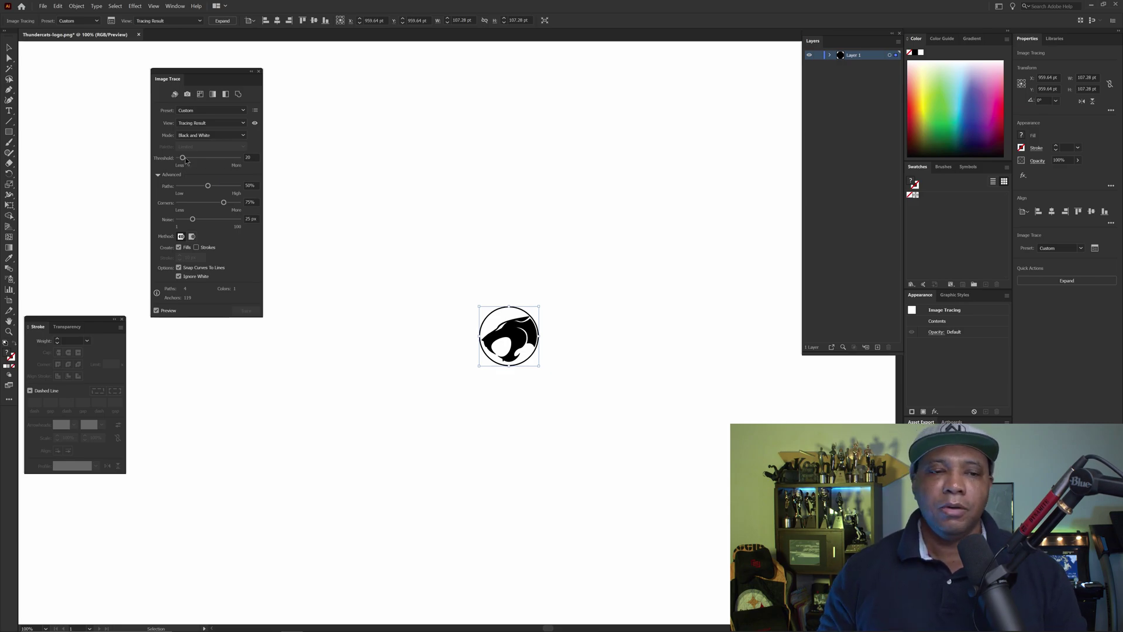
Step: Raise the trace's path fidelity (Noise 1 px, Corners 35%) and expand it into vector shapes
mouse_move(208, 186)
left_mouse_down()
mouse_move(225, 187)
mouse_move(169, 217)
left_mouse_up()
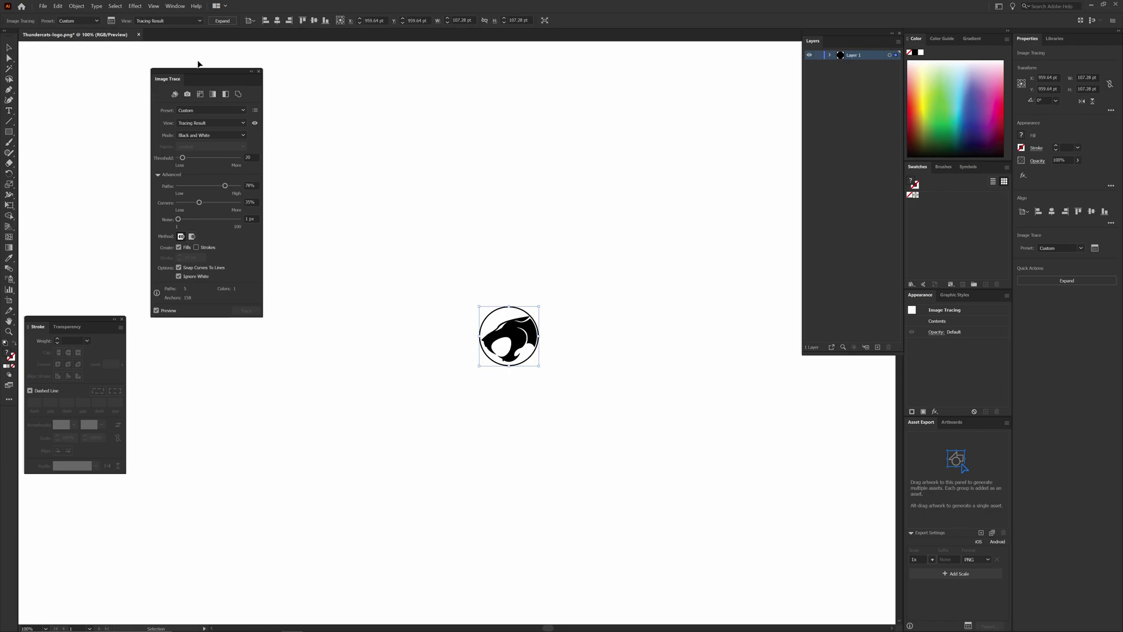
left_click(222, 21)
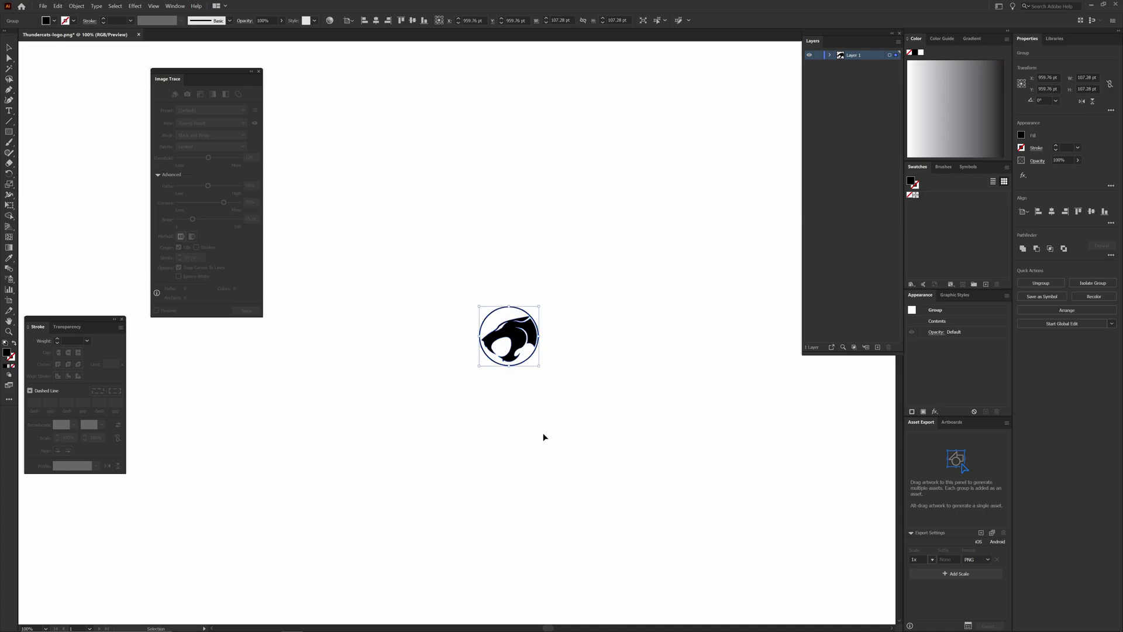
Step: Scale the logo group up to about 712 pt and reposition it
left_click_drag(538, 366, 772, 560)
left_click_drag(576, 369, 402, 159)
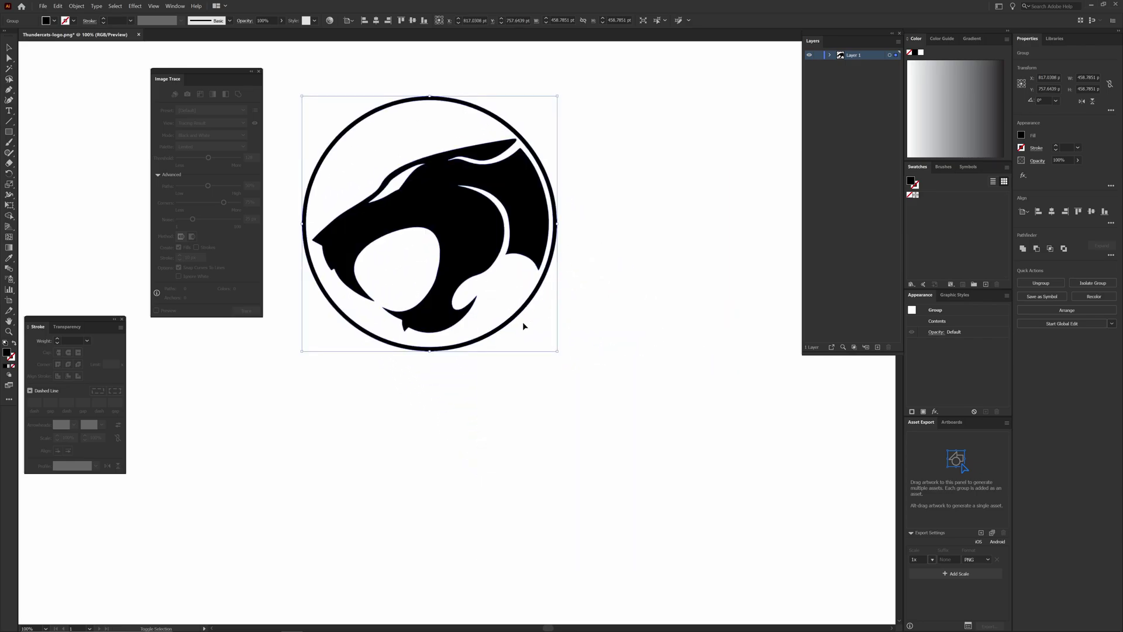
left_click_drag(558, 351, 623, 415)
left_click_drag(501, 244, 538, 329)
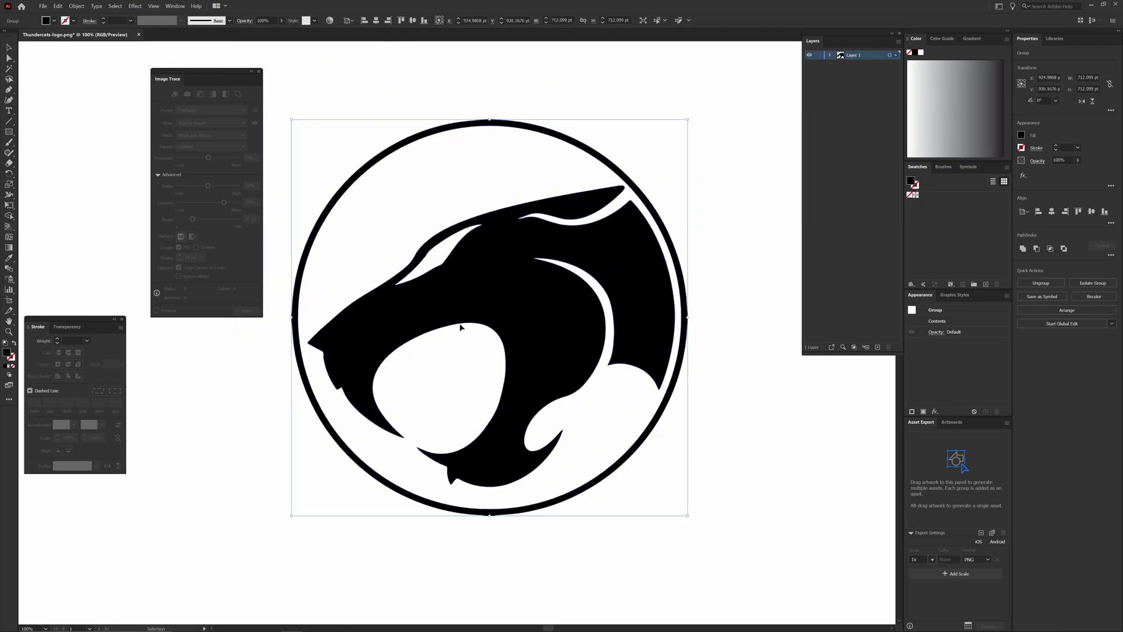
Step: Fit the artboard to the artwork bounds via Object > Artboards
left_click(76, 5)
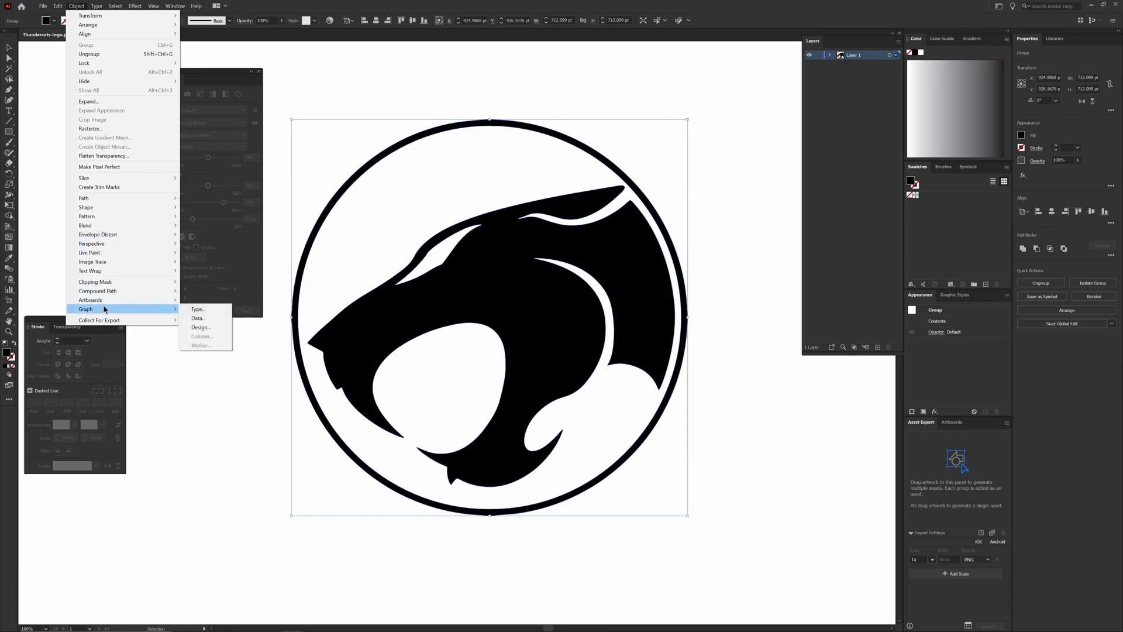
mouse_move(175, 300)
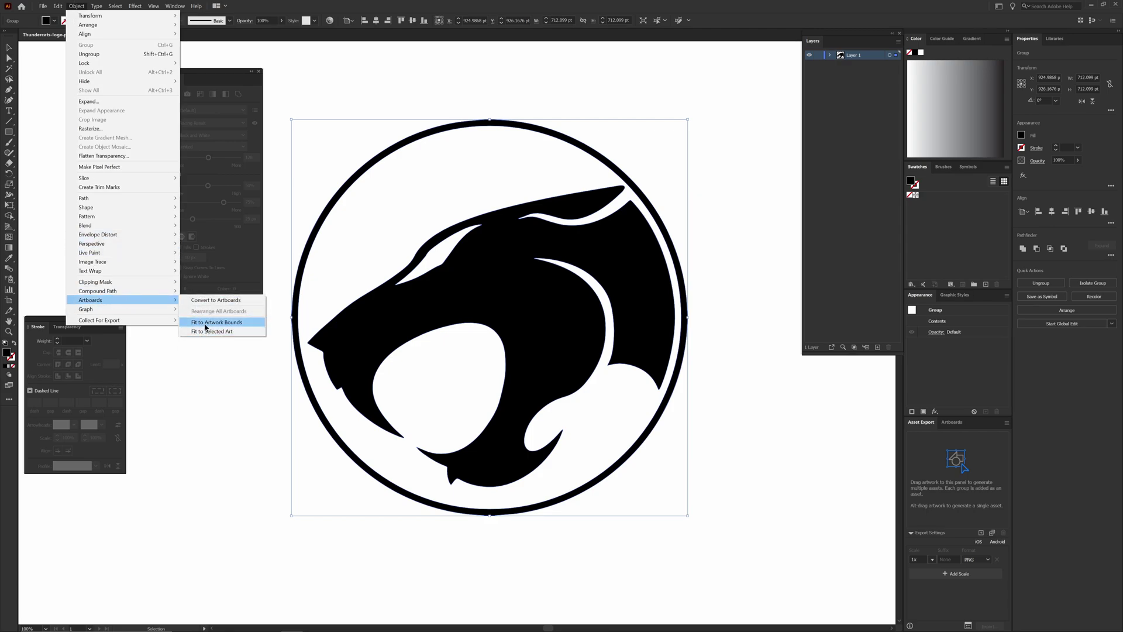
left_click(216, 323)
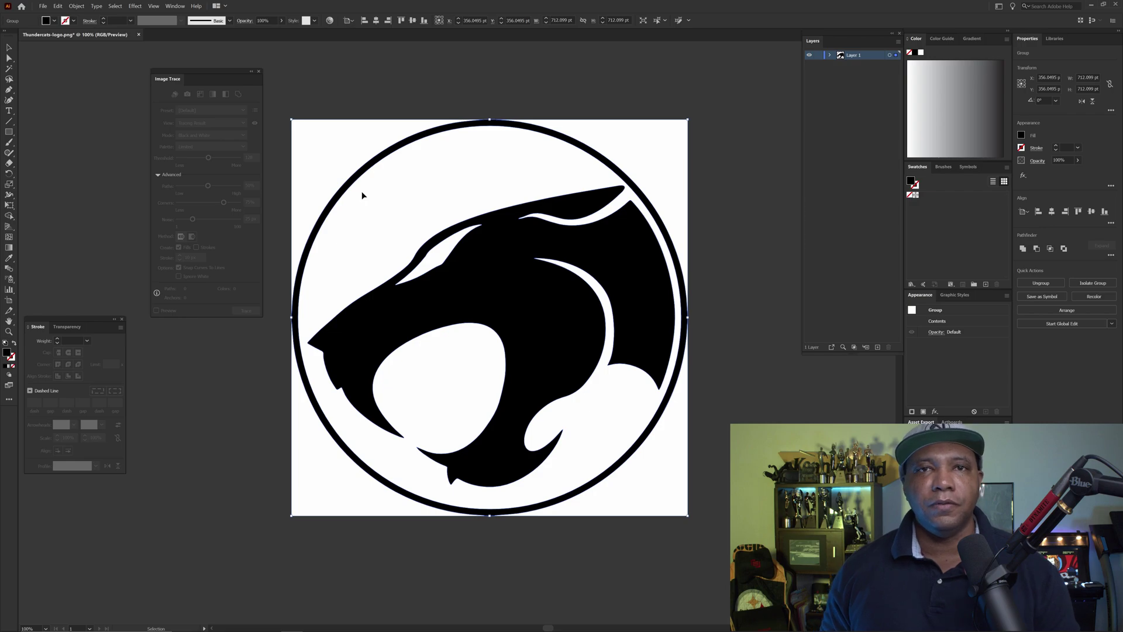
Step: Save the logo as a new file named Thundercats-logo 2 in the 3D Logo AI folder
left_click(43, 6)
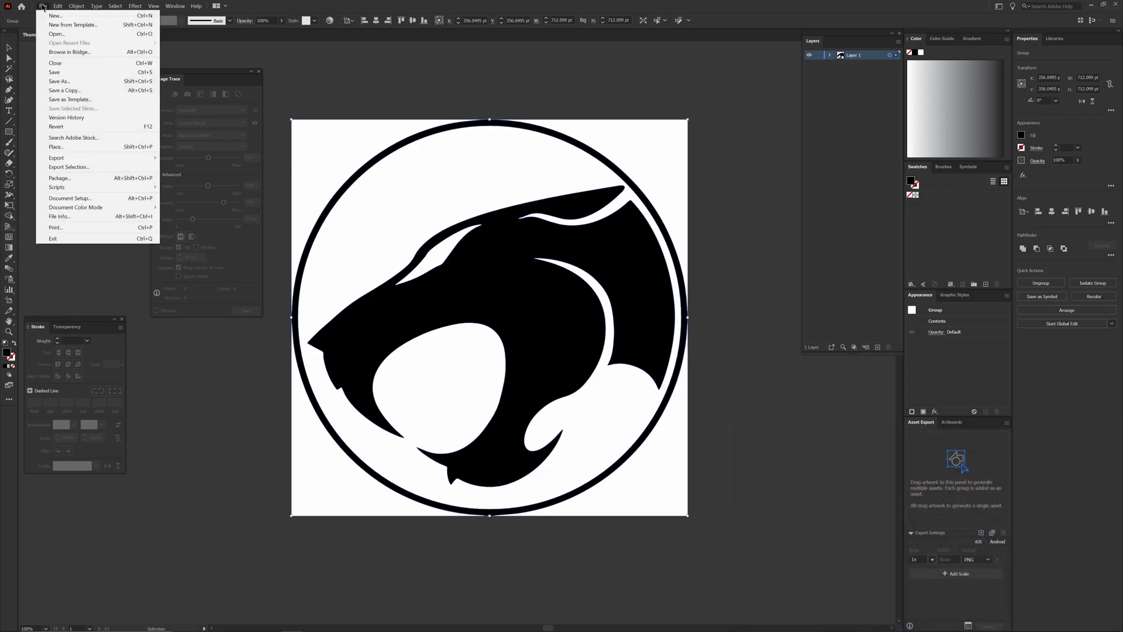
left_click(59, 72)
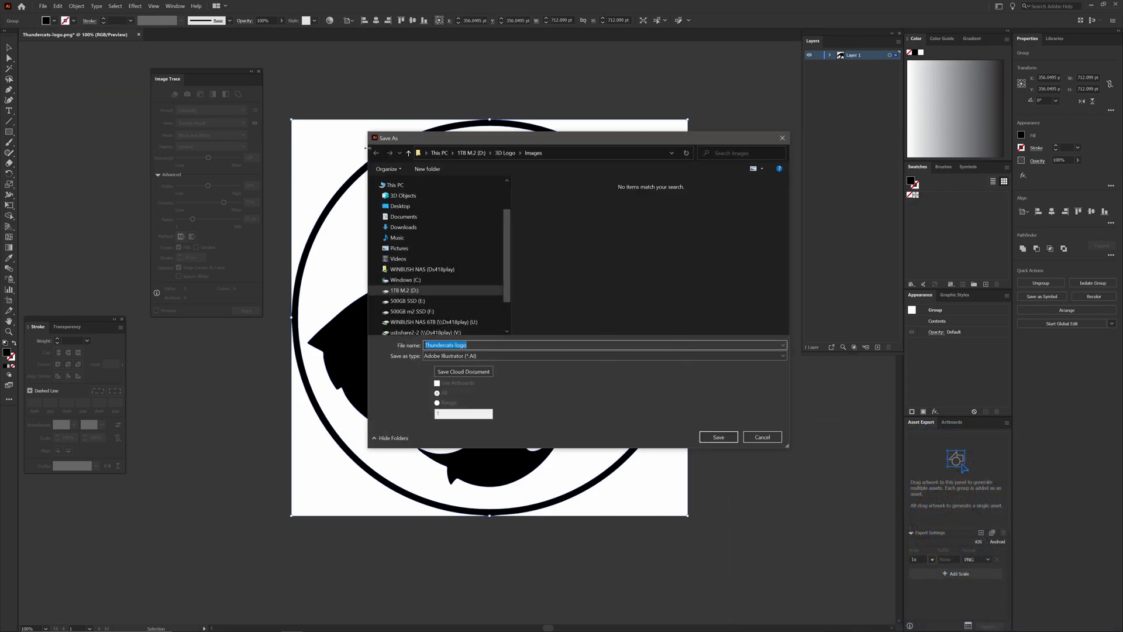
left_click(504, 153)
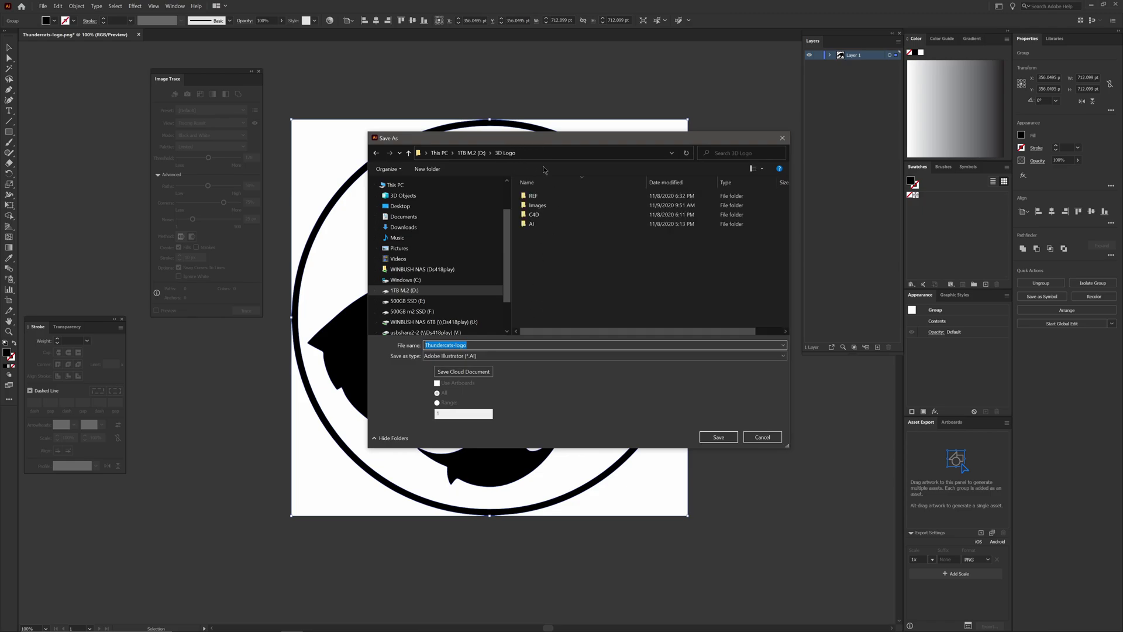
double_click(549, 223)
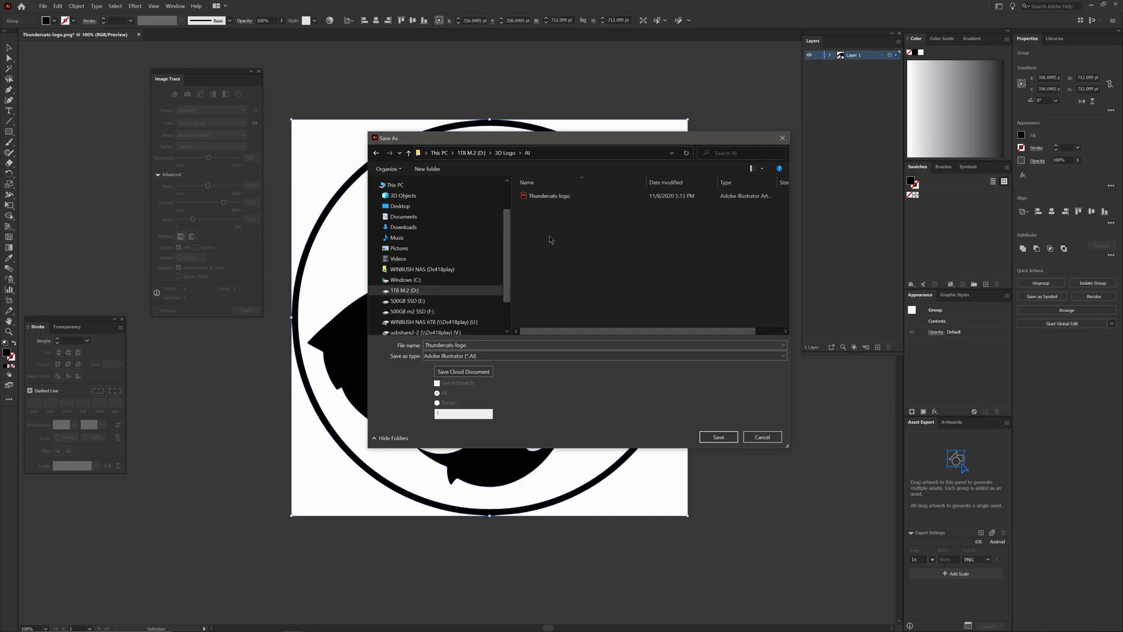
left_click(501, 344)
left_click(501, 345)
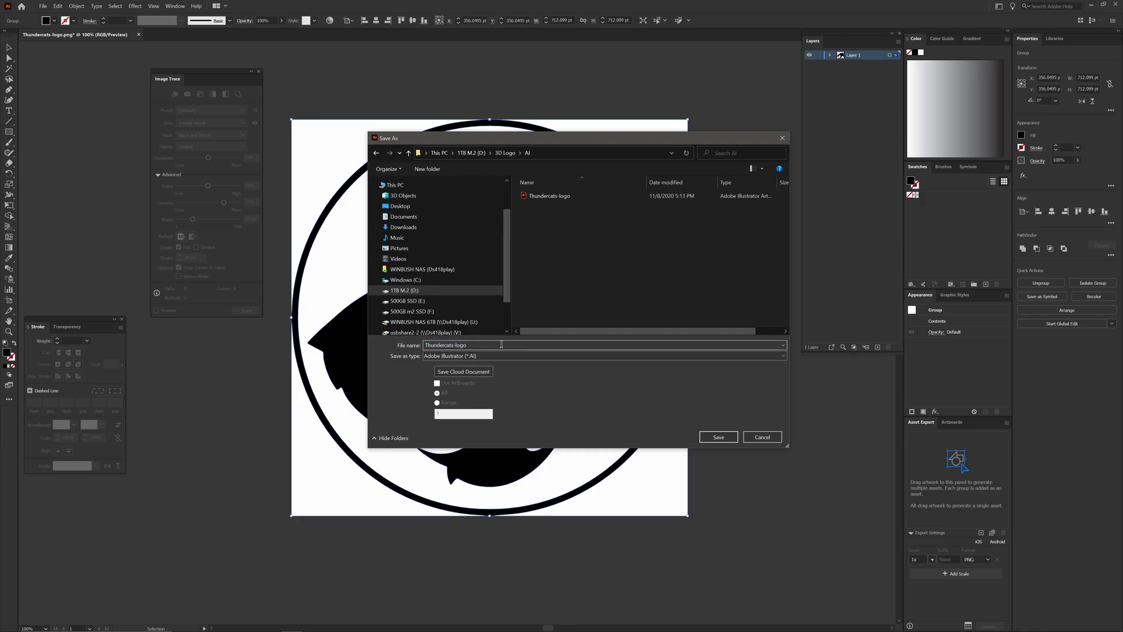
Step: Save it in Illustrator 8 format, accepting the legacy-format warning
left_click(718, 438)
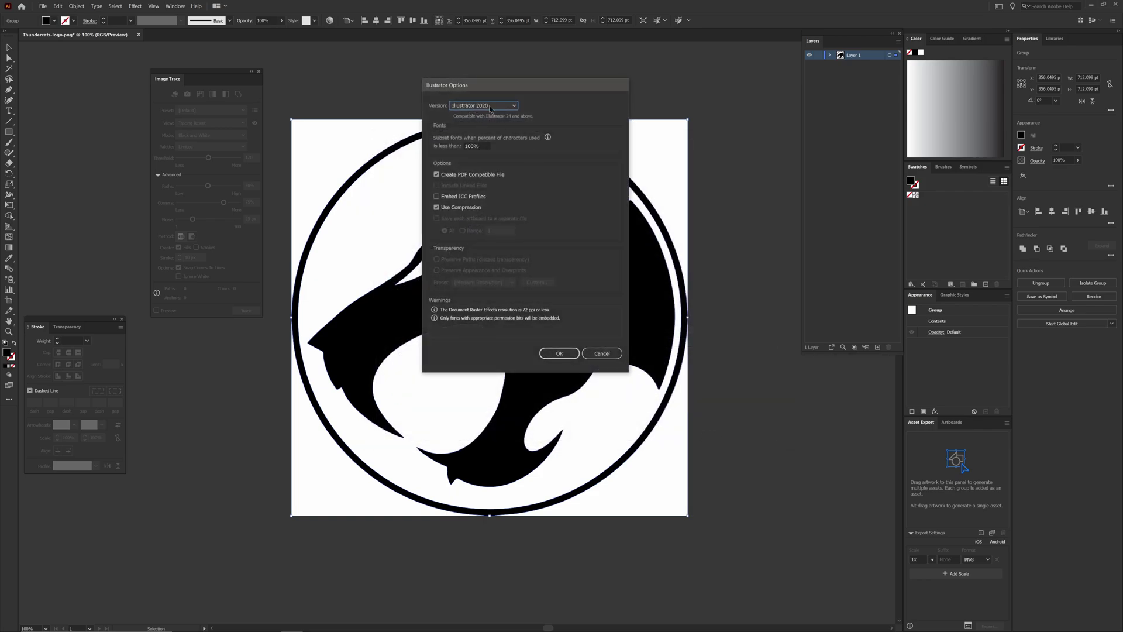
left_click(470, 106)
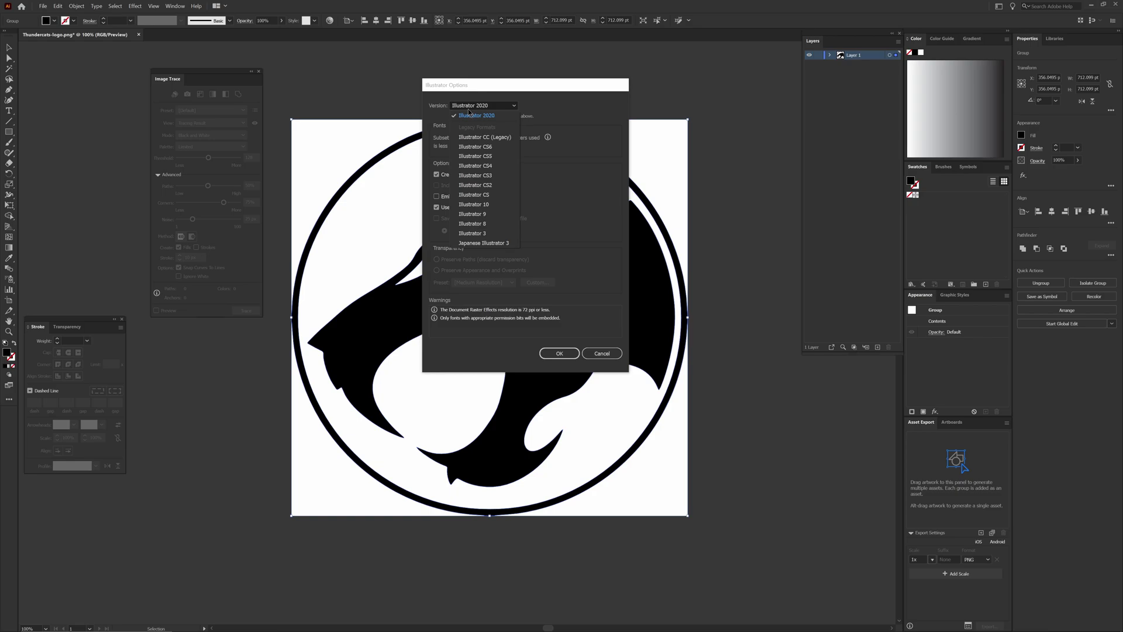
left_click(484, 224)
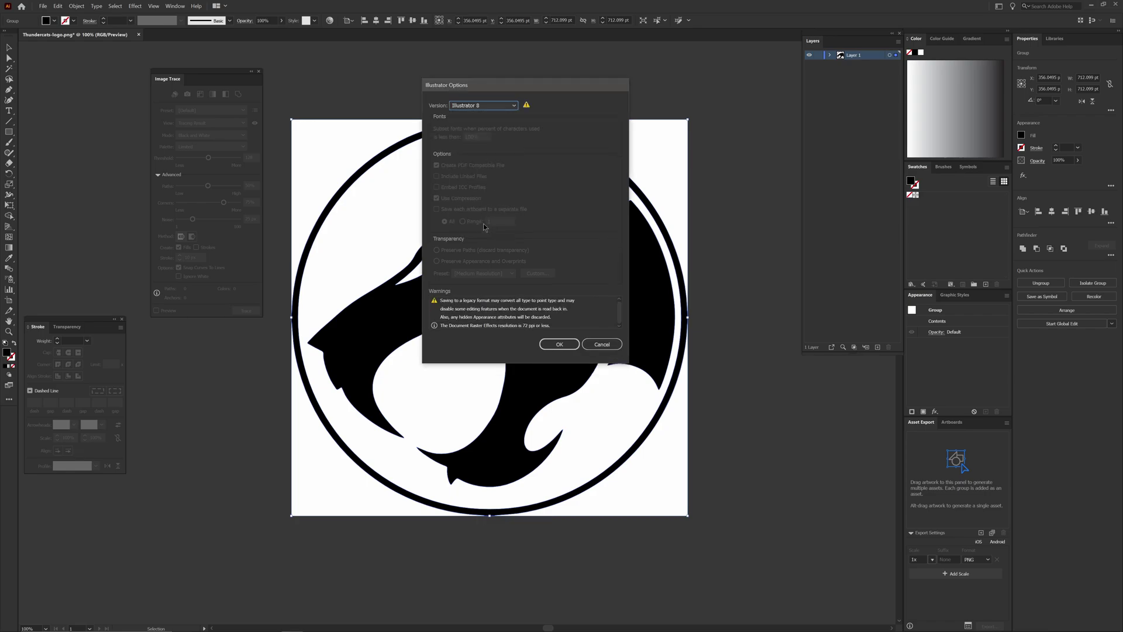
left_click(564, 346)
left_click(605, 334)
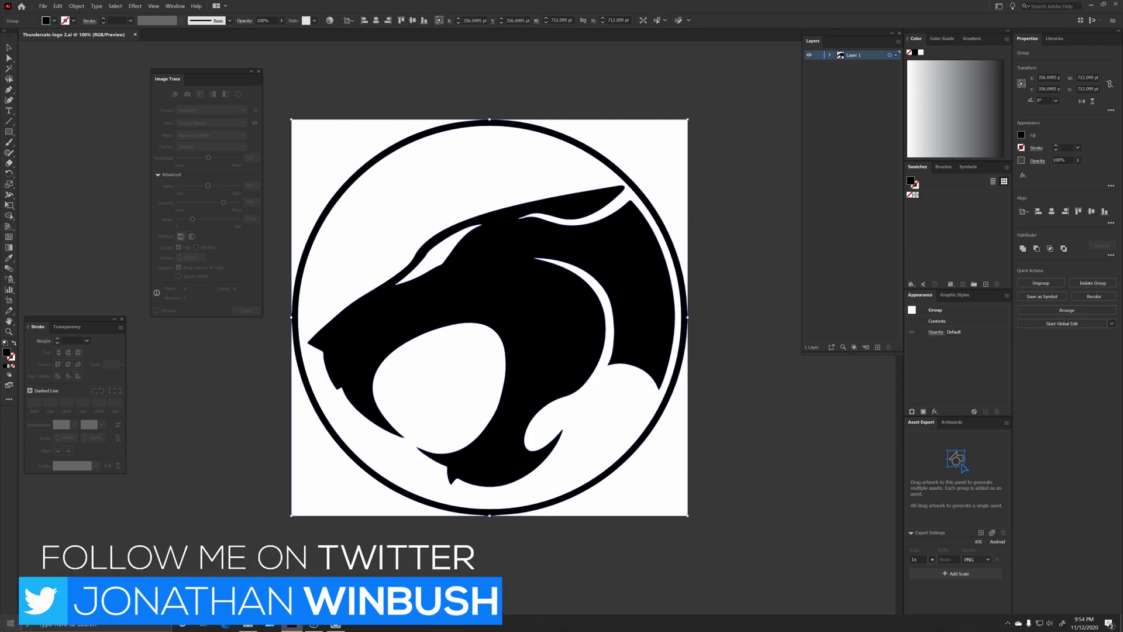
key("super")
Step: Launch Cinema 4D, dismiss the Quick Start screen, and resize the viewport and Objects panel
left_click(445, 412)
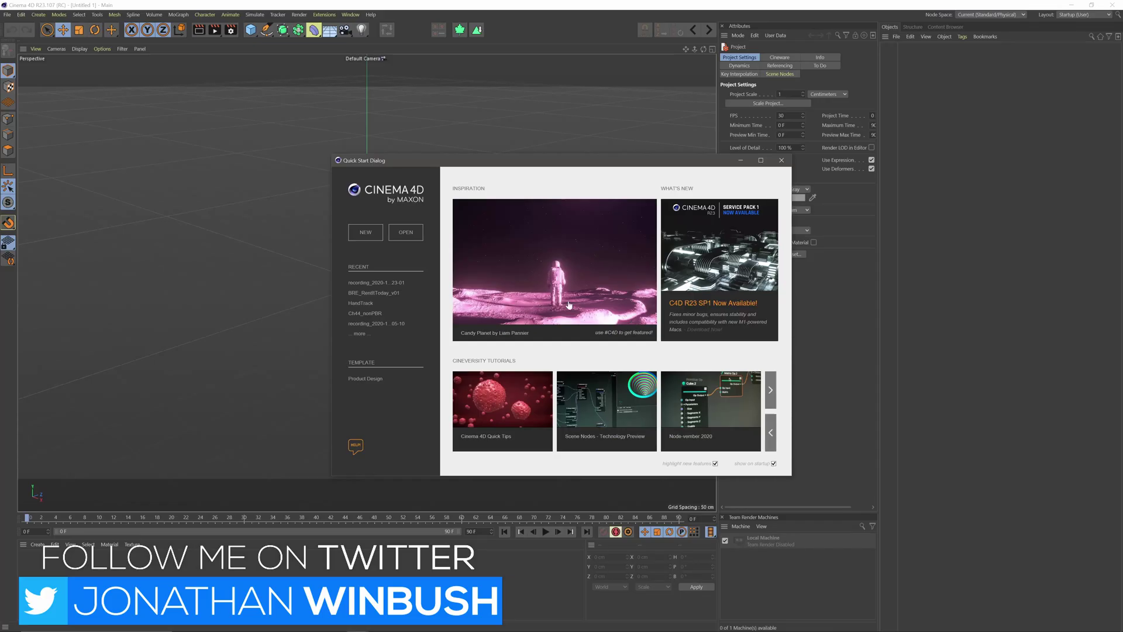
left_click(782, 160)
left_click_drag(717, 143, 631, 139)
mouse_move(827, 106)
left_mouse_down()
mouse_move(839, 105)
mouse_move(809, 104)
left_mouse_up()
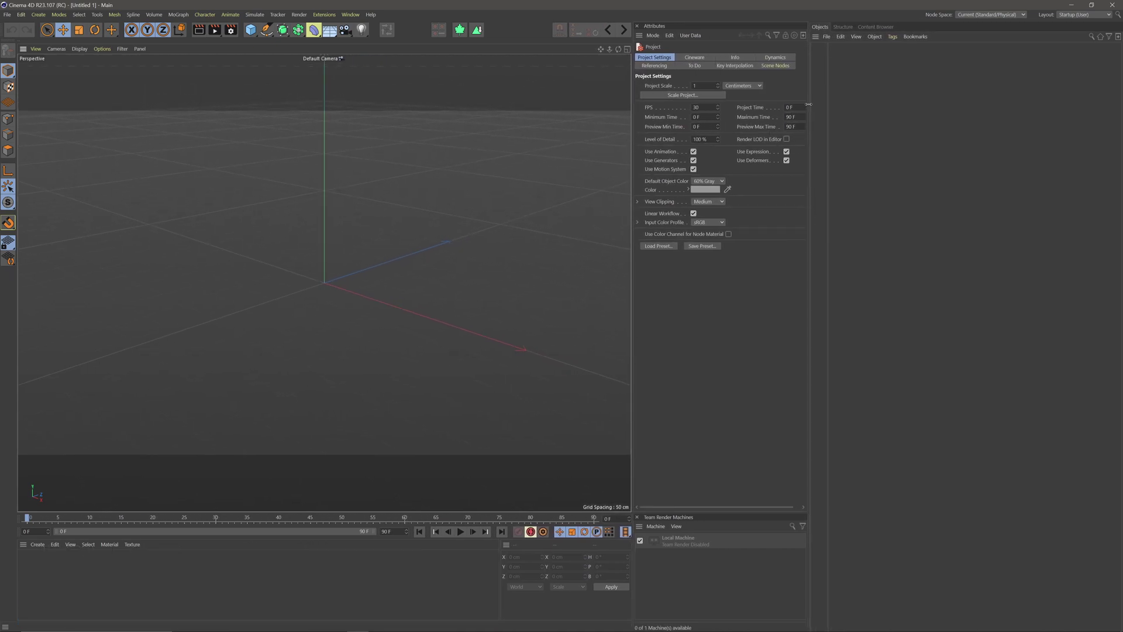
left_click(840, 37)
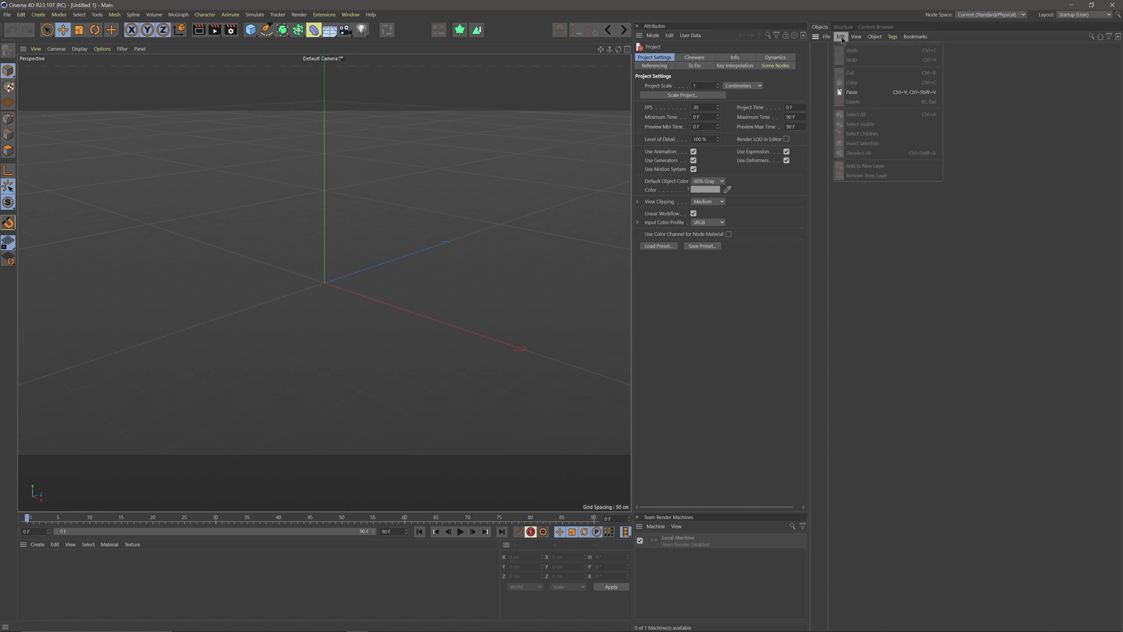
Step: Merge Thundercats-logo 2 from D:\3D Logo\AI into the scene
mouse_move(834, 39)
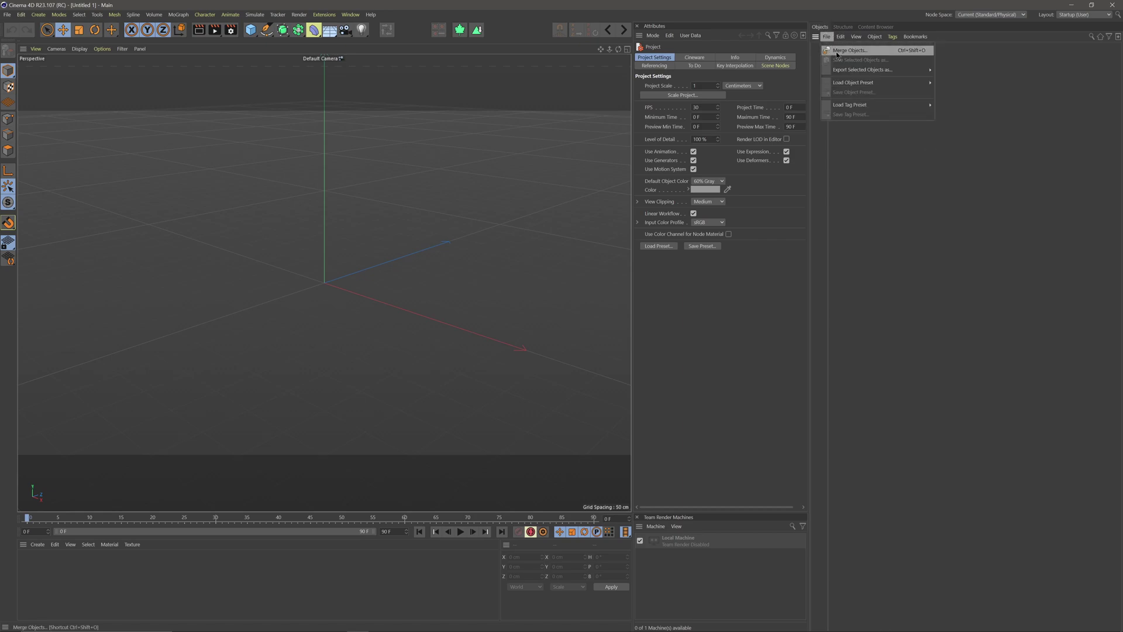
left_click(837, 54)
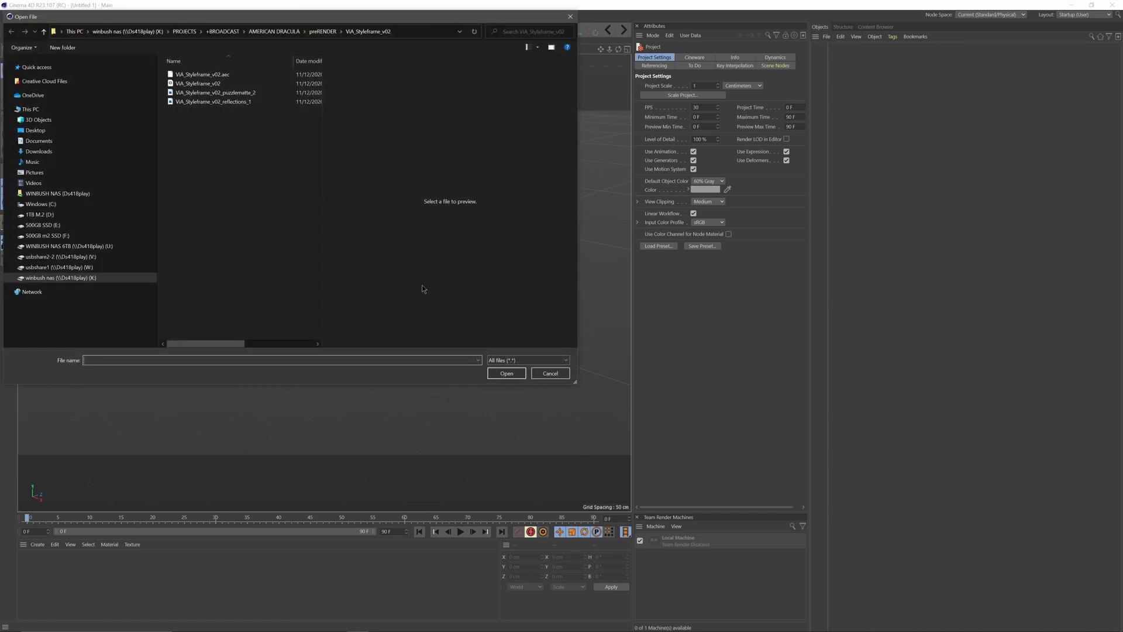
left_click(41, 215)
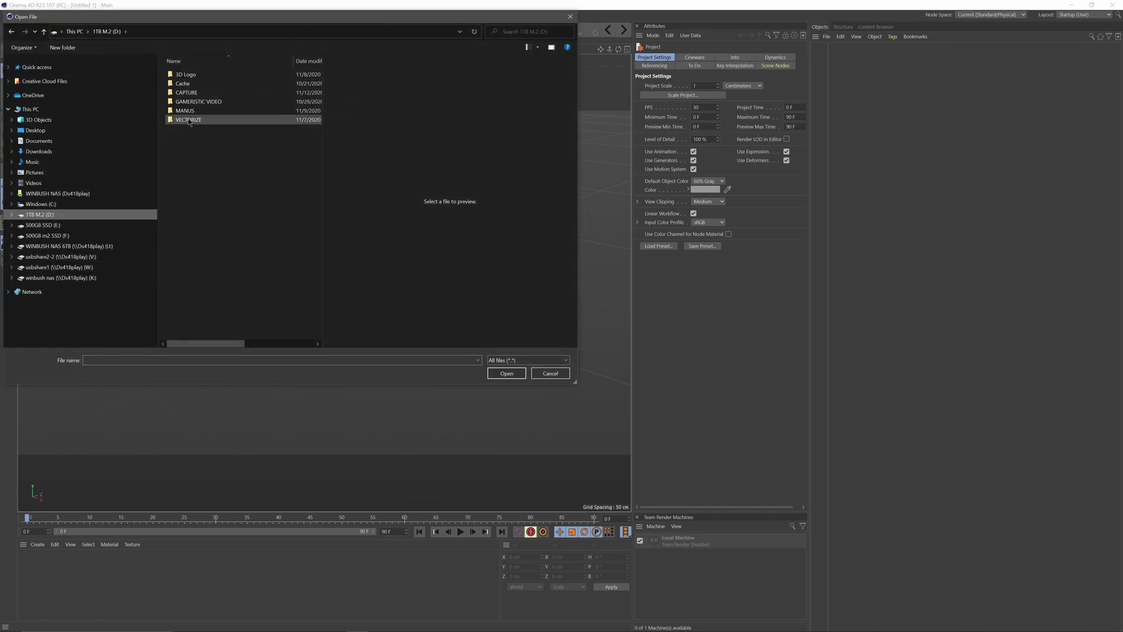
left_click(195, 76)
double_click(195, 75)
double_click(190, 101)
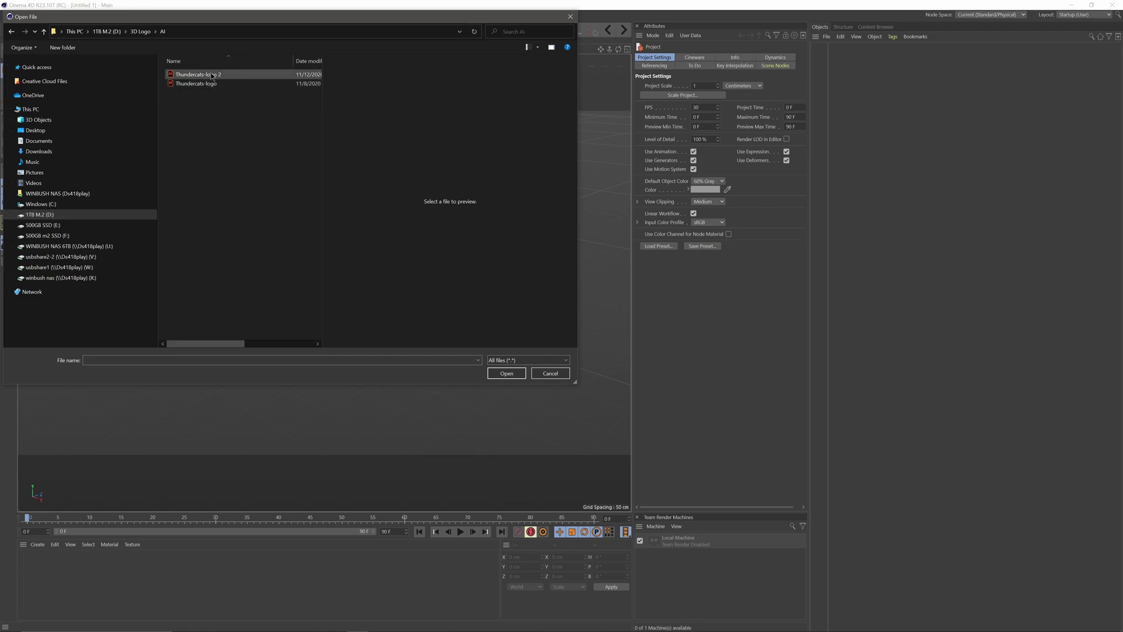
left_click(212, 75)
left_click(506, 373)
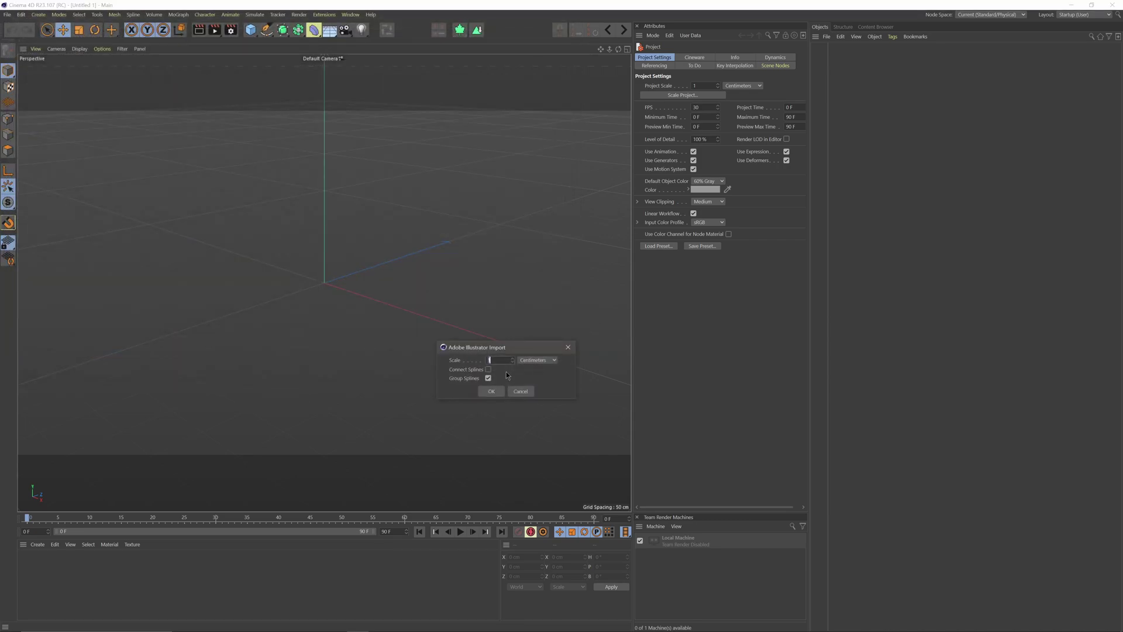
Step: Import the logo with Connect Splines enabled and place its null at 0 cm on X and Y
left_click(488, 370)
left_click(489, 391)
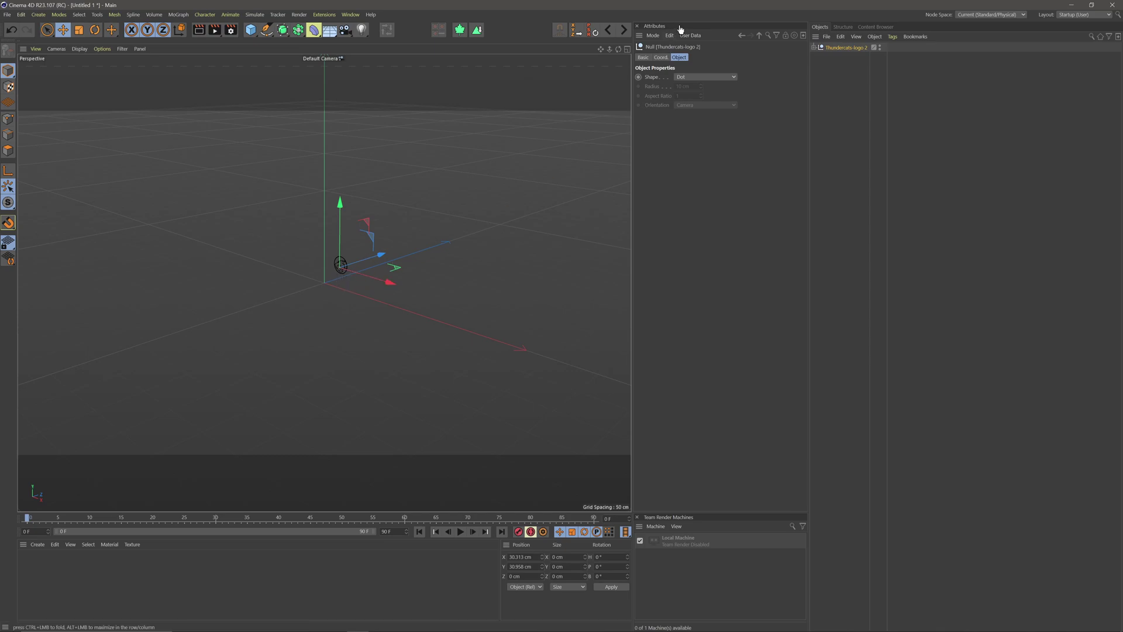
left_click(661, 57)
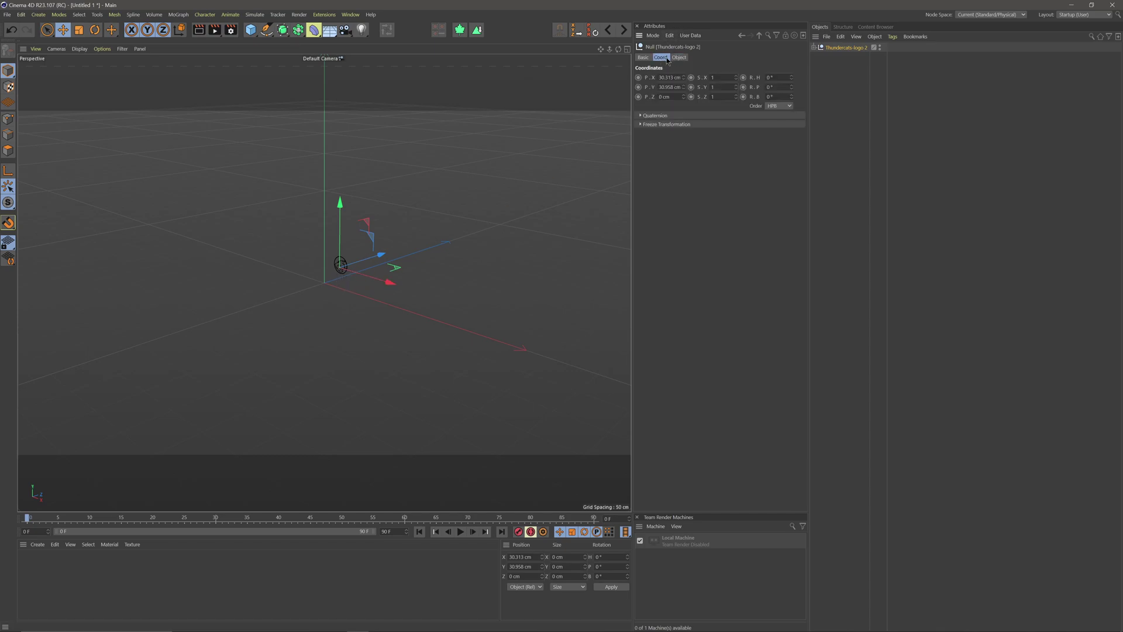
left_click(665, 78)
type("0")
key("Tab")
type("0")
key("Return")
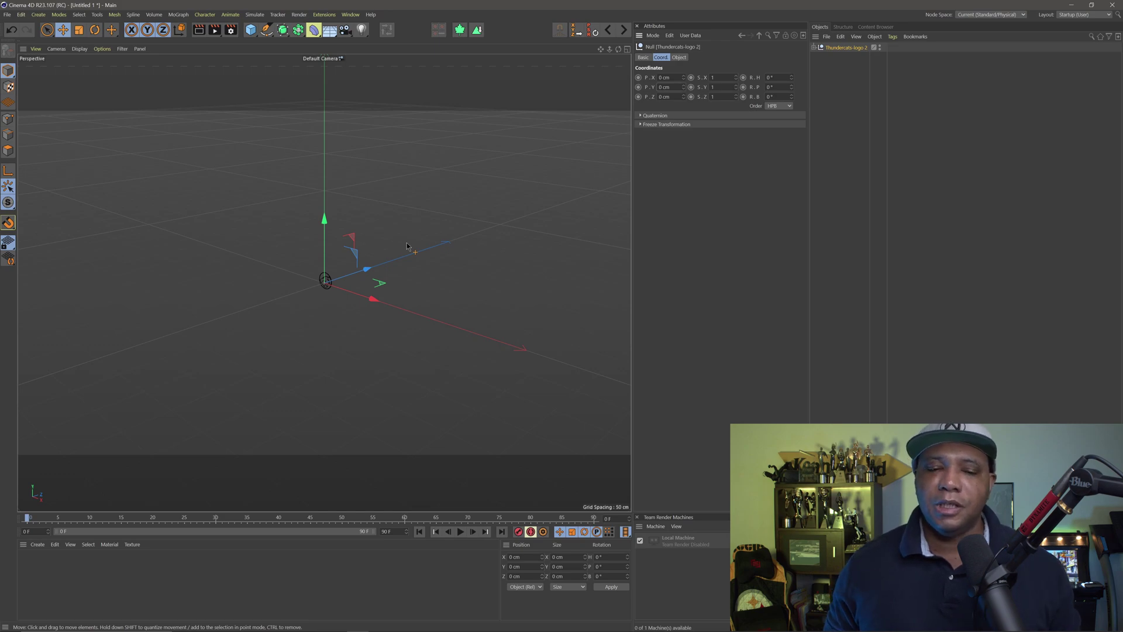
left_click_drag(408, 246, 319, 251, "alt")
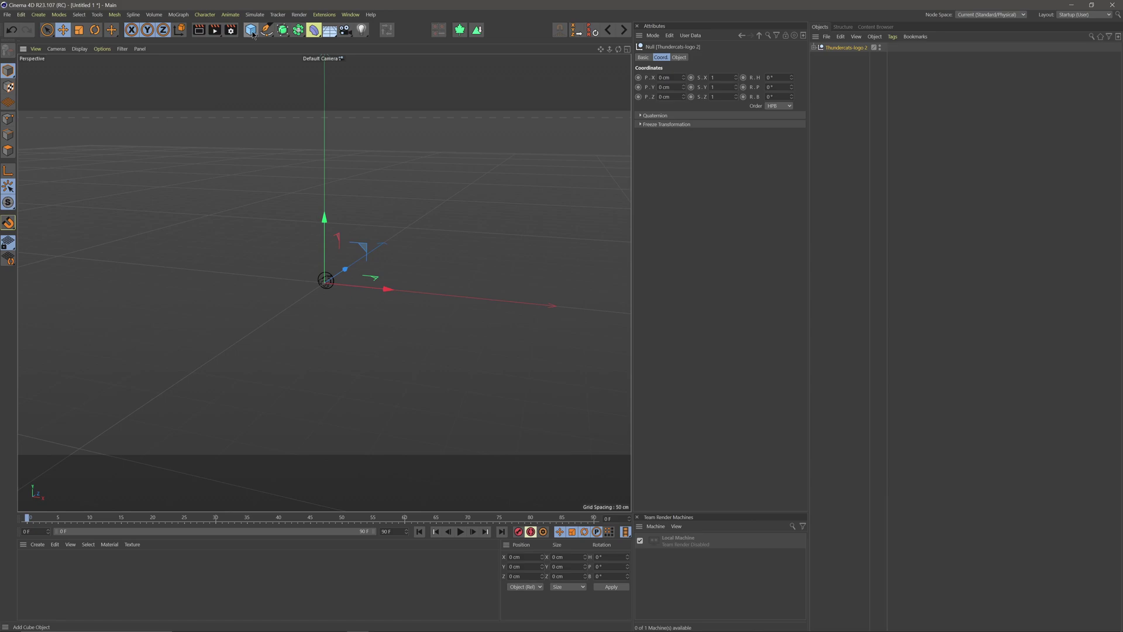
left_click(252, 34)
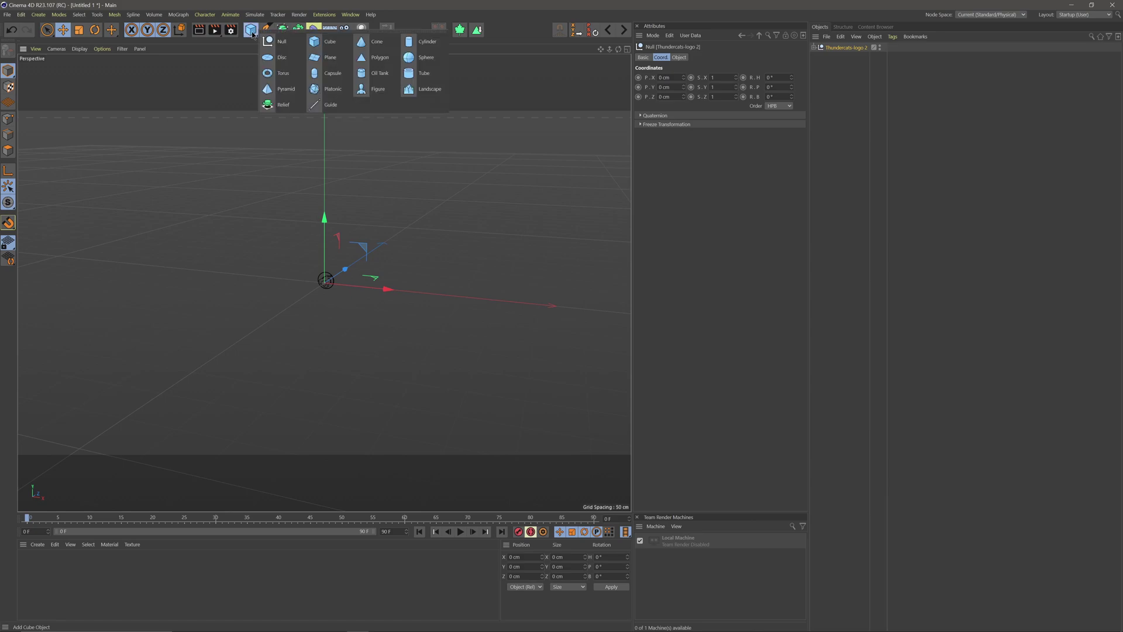
Step: Add a Figure for size reference and scale the logo null to 15 on X and Y
left_click(379, 95)
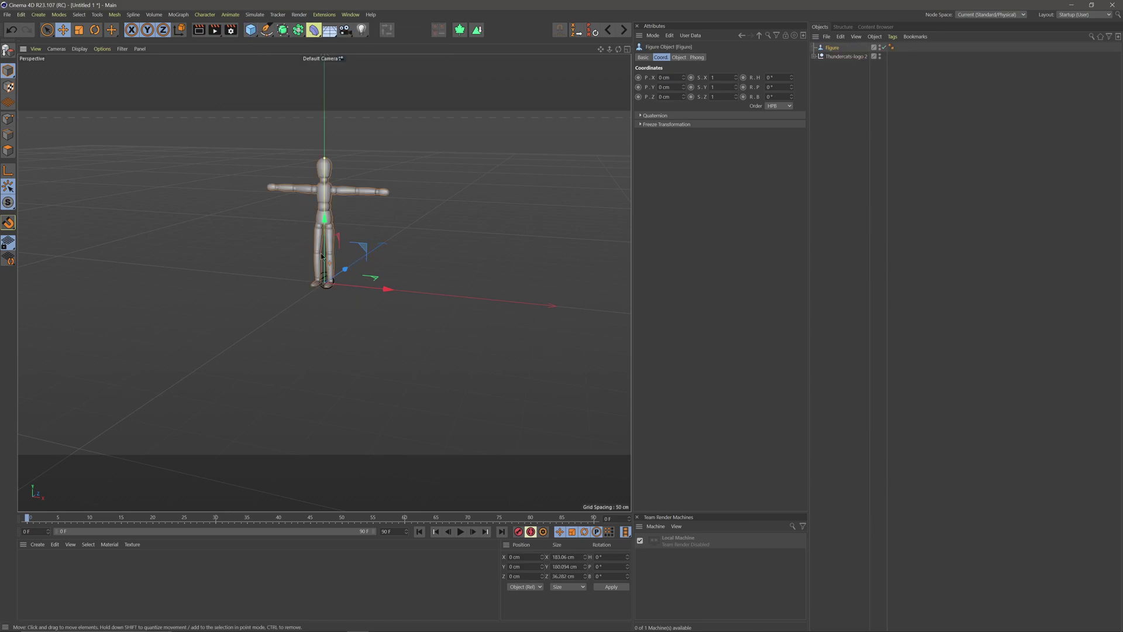
left_click(846, 56)
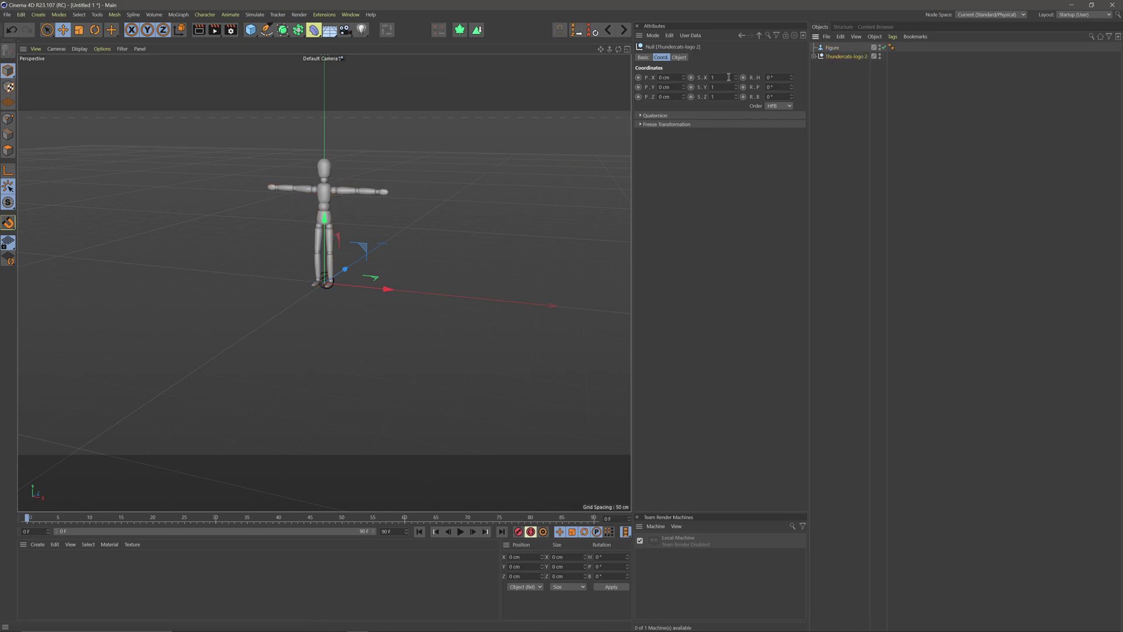
type("15")
key("Tab")
type("15")
key("Return")
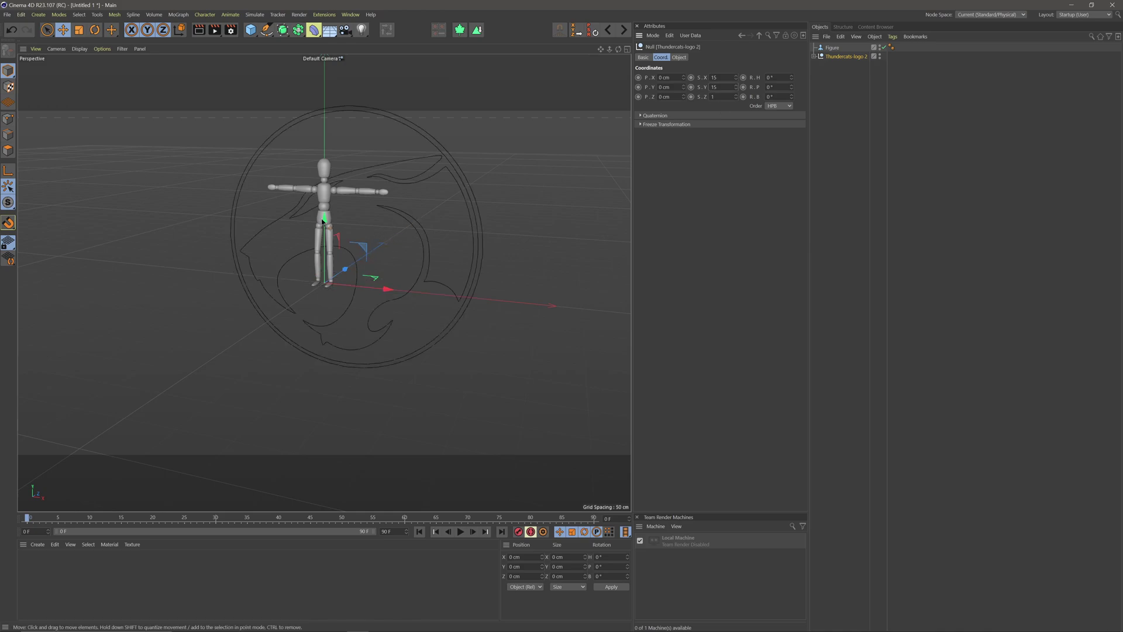
Step: Delete the Figure reference object from the scene
left_click_drag(327, 319, 370, 313, "alt")
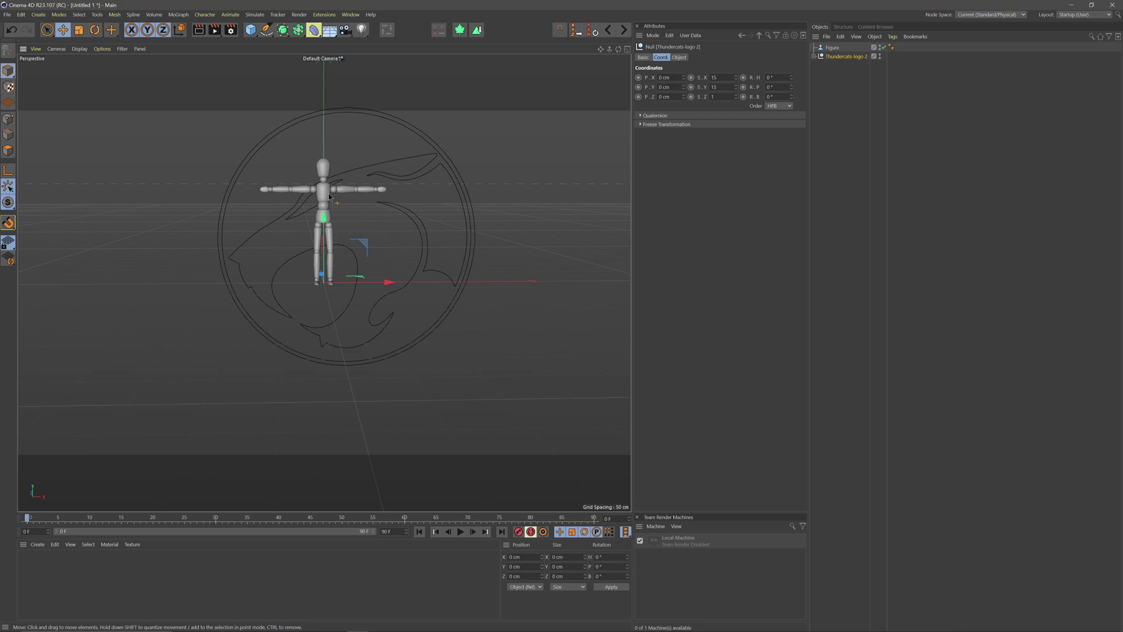
left_click(834, 48)
key("Delete")
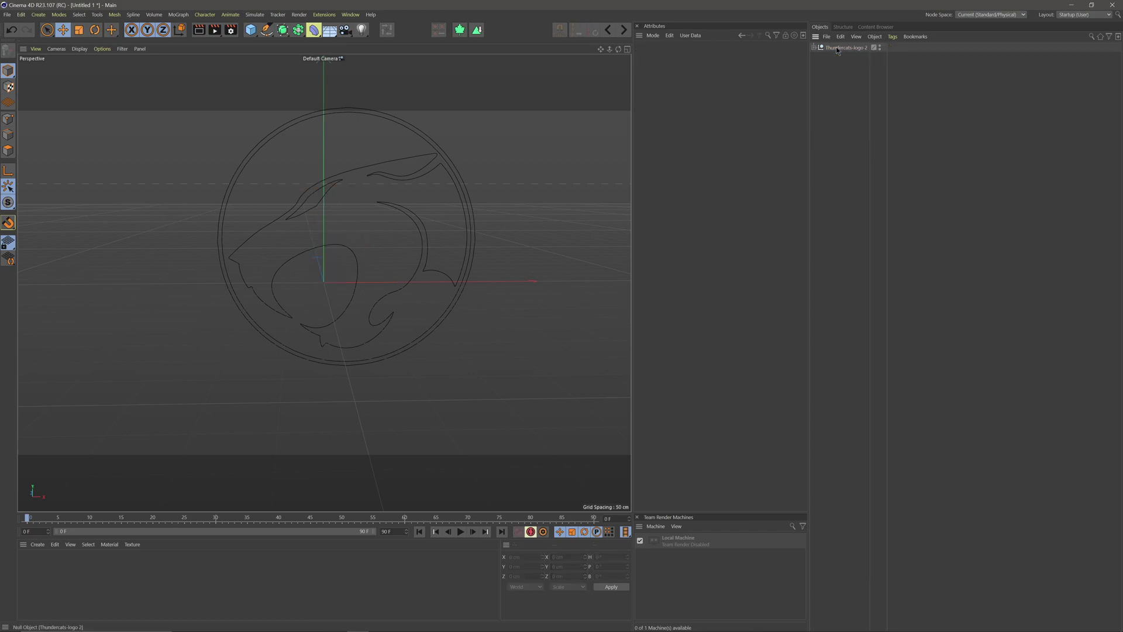
Step: Delete the duplicate Path 5 spline from the Thundercats-logo 2 null, leaving Path 1 selected
left_click(846, 48)
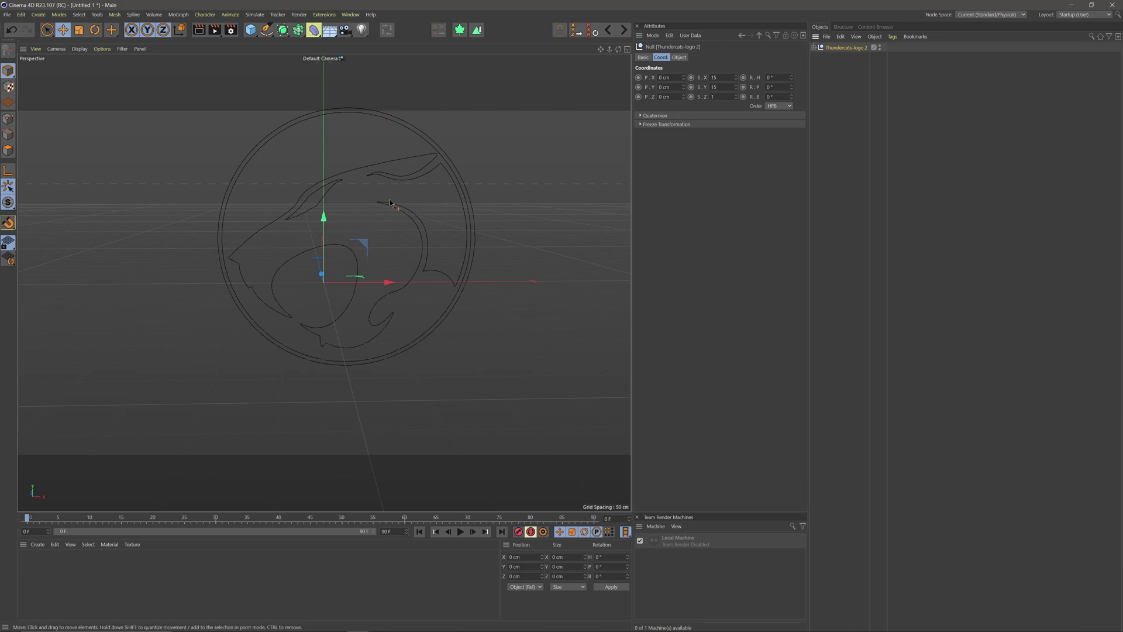
left_click(813, 48)
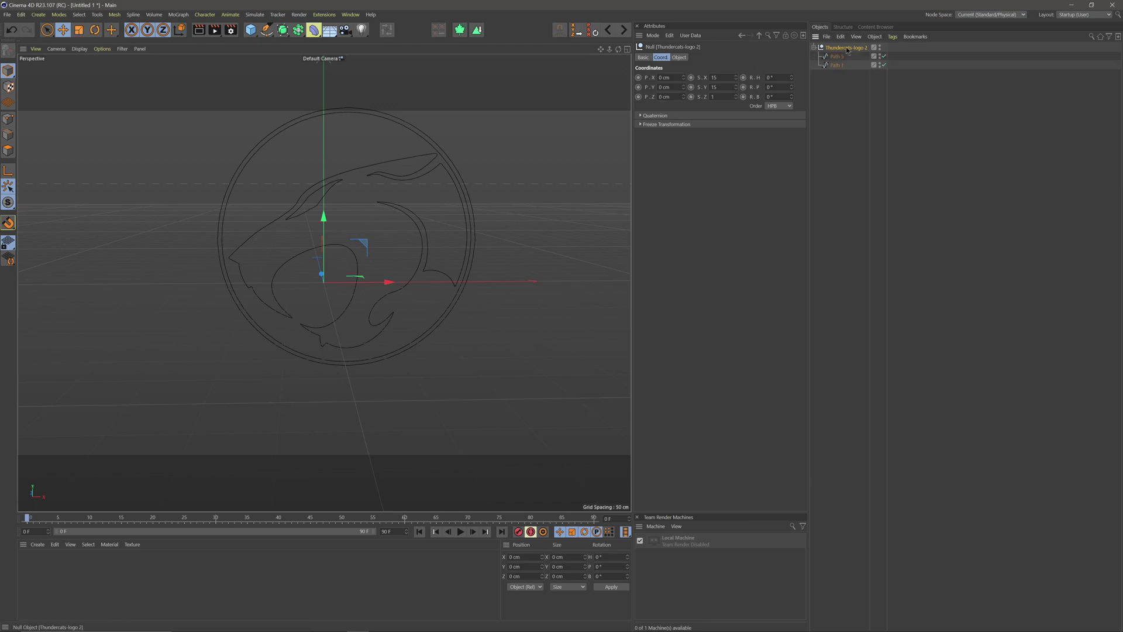
left_click(838, 56)
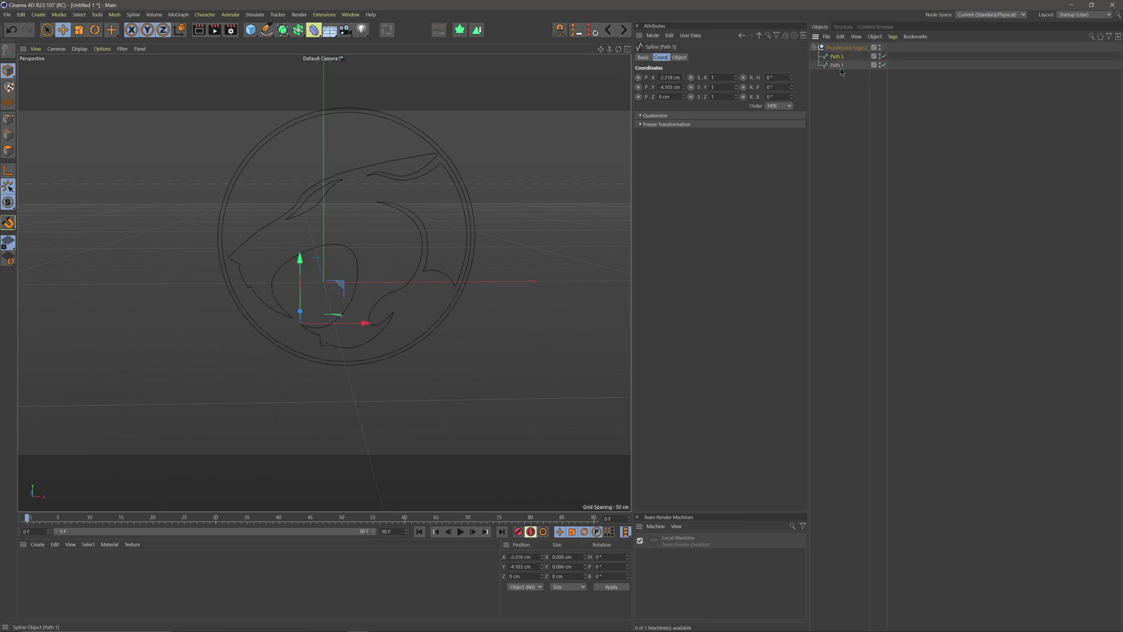
left_click(836, 64)
key("ctrl+z")
left_click(843, 65)
left_click(839, 56)
key("Delete")
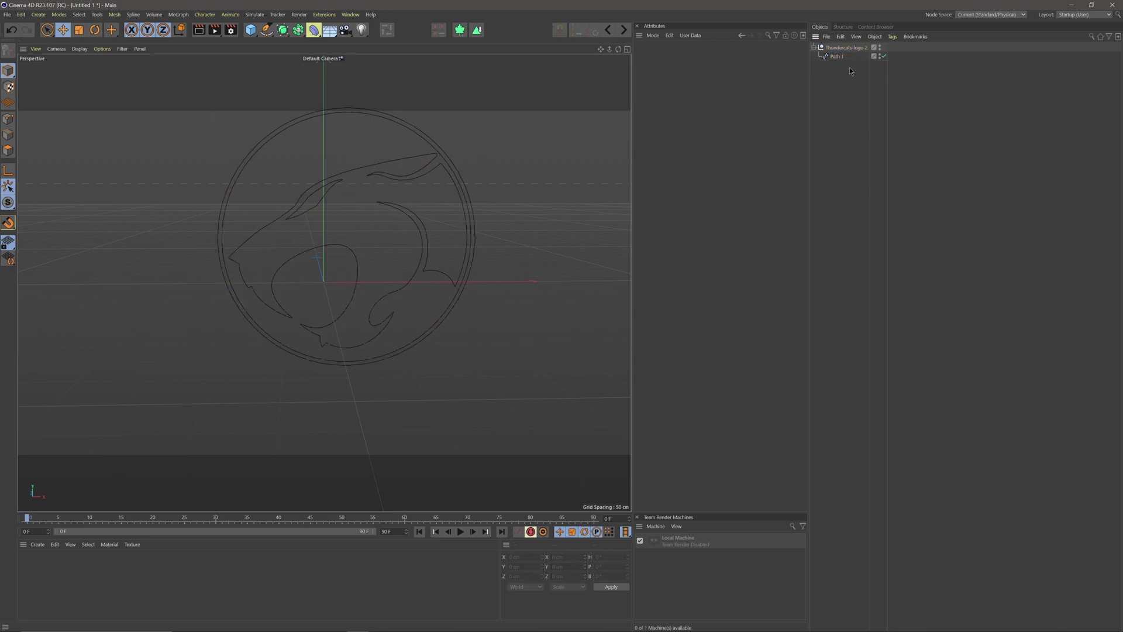
left_click(837, 57)
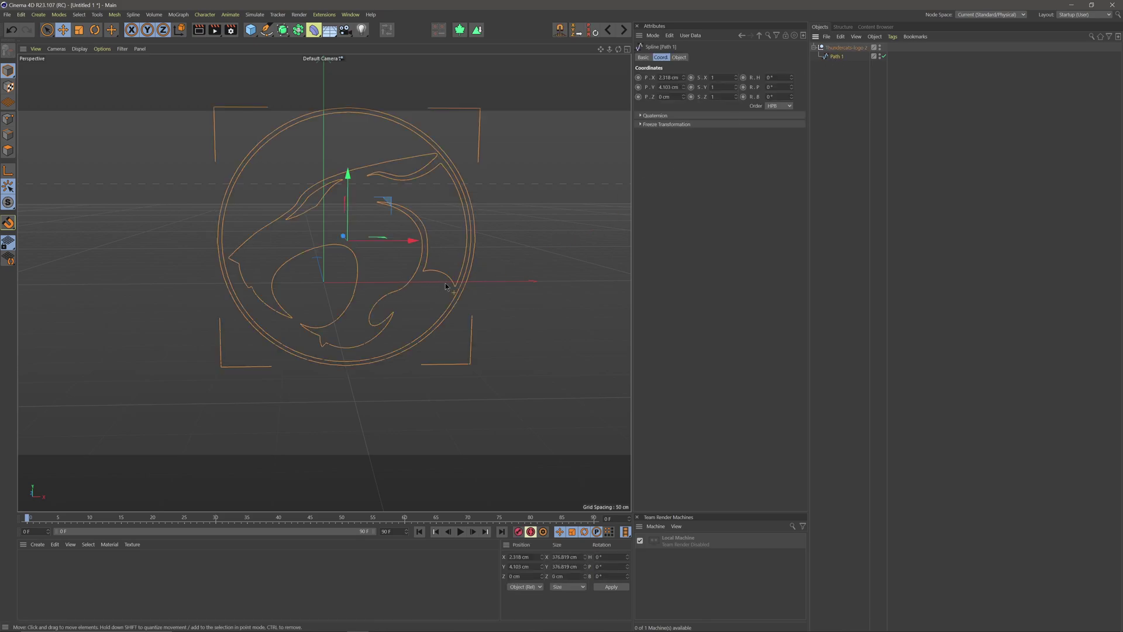
Step: Add an Extrude generator and place the Path 1 spline inside it
left_click(283, 31)
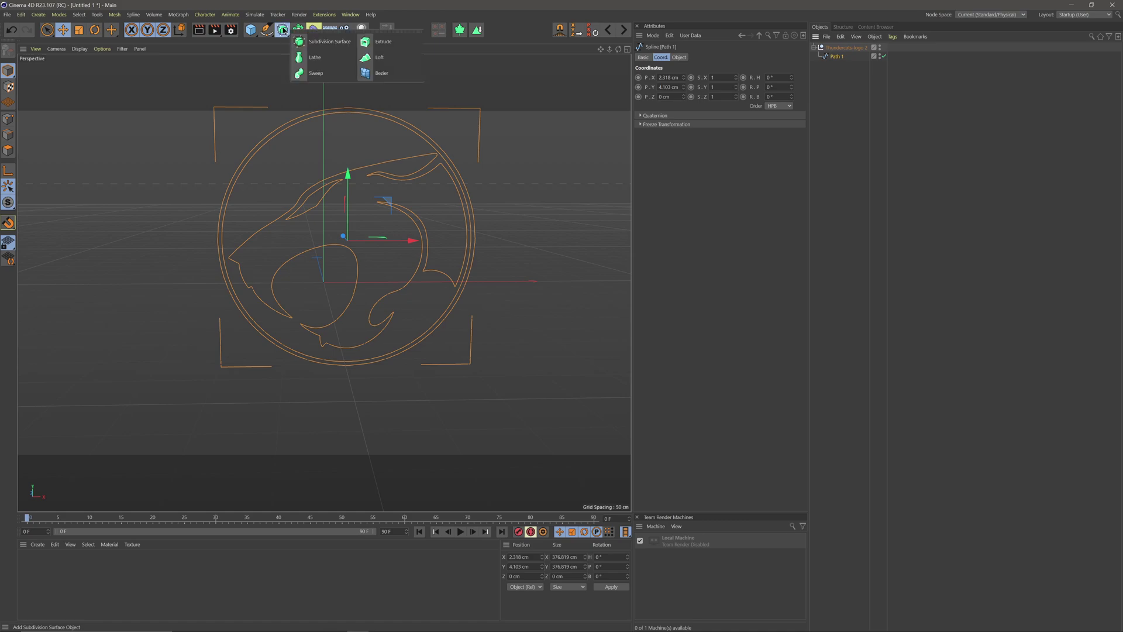
left_click(388, 44)
left_click(840, 67)
left_click_drag(840, 69, 836, 48)
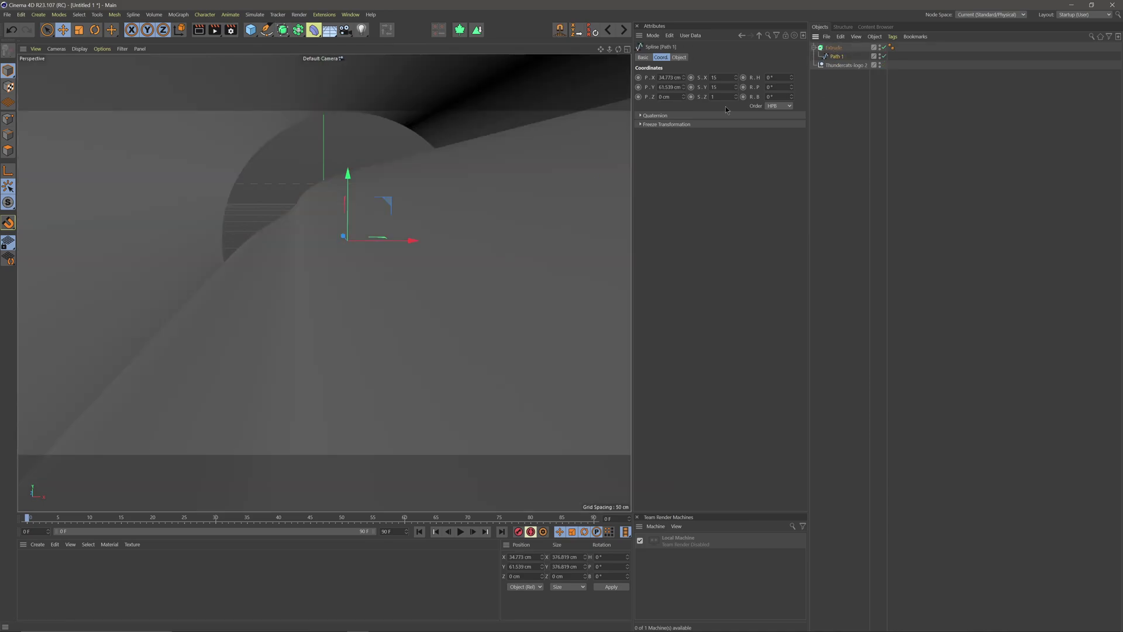
Step: Select the Extrude object and show its Object tab with the 100 cm offset
scroll(439, 240, "down", 2)
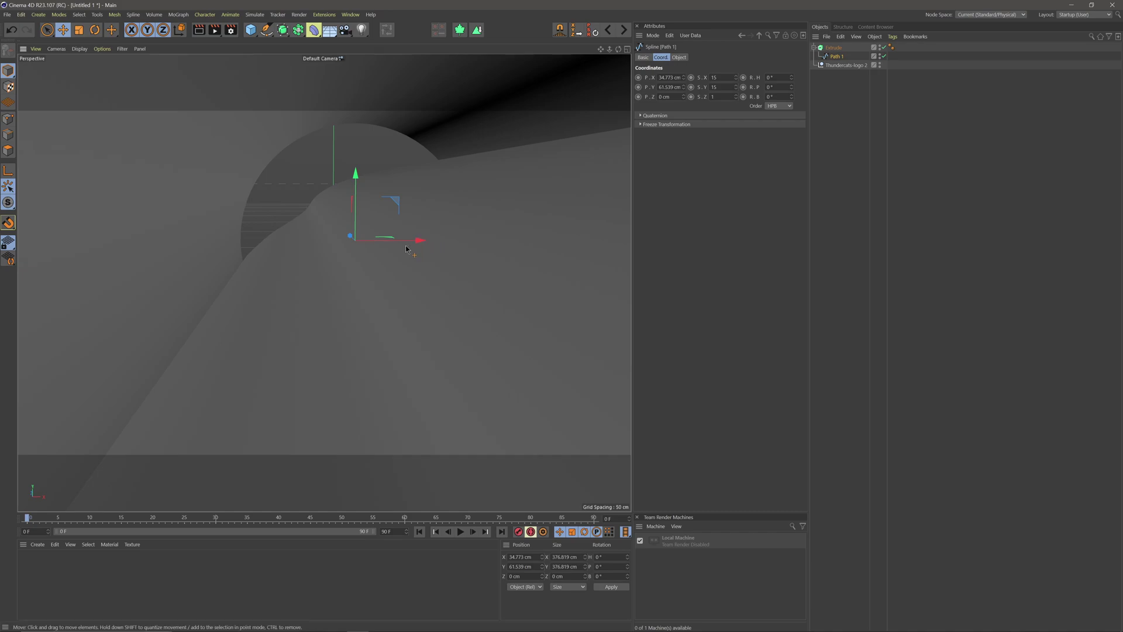
scroll(351, 243, "up", 5)
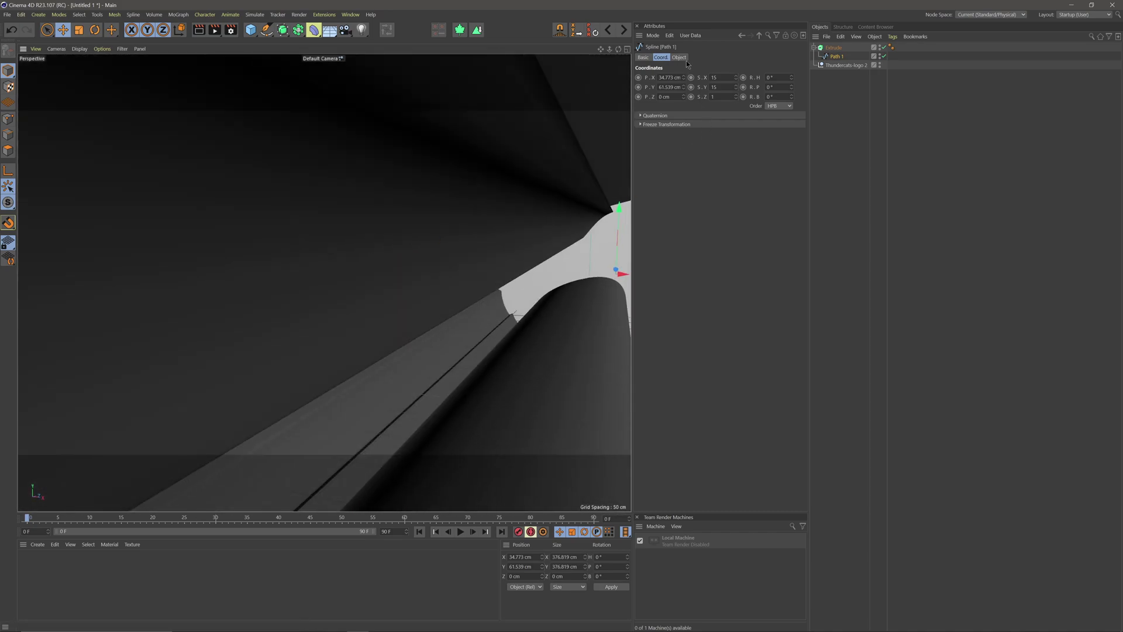
left_click(834, 47)
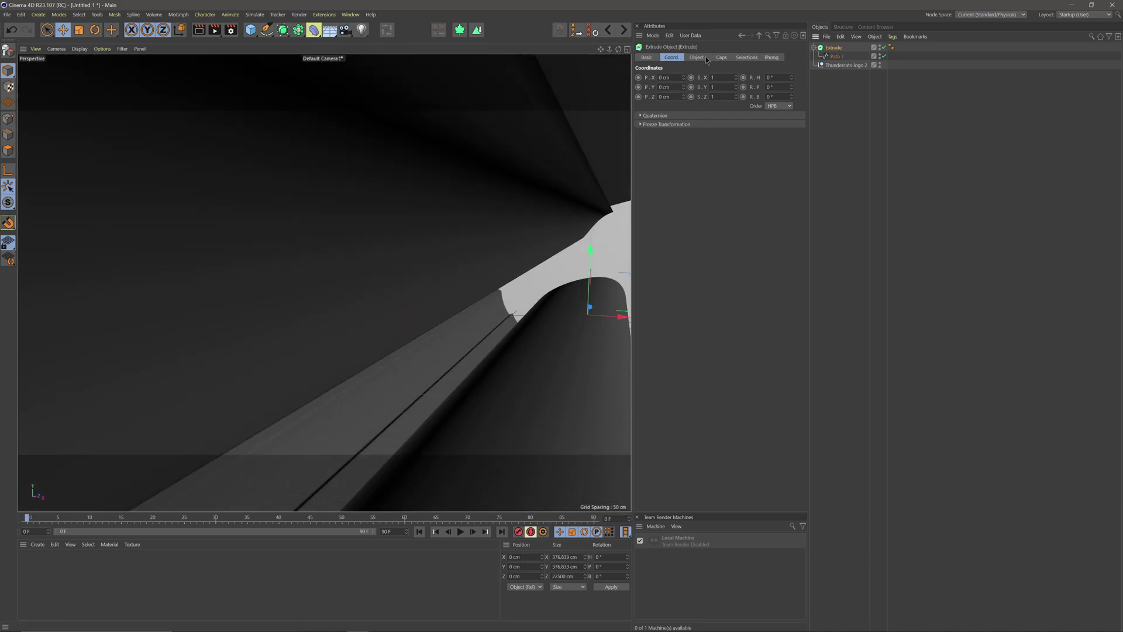
left_click(696, 57)
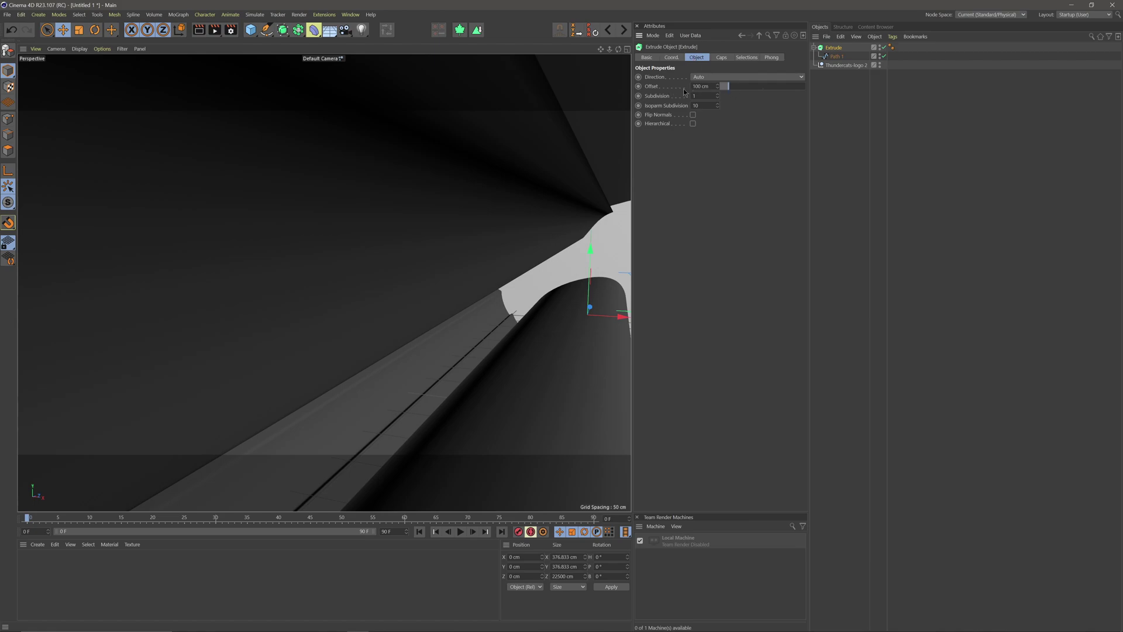
Step: Reduce the Extrude offset to 1 cm, then 0.5 cm, orbiting to check the depth
left_click(710, 86)
type("1")
key("Return")
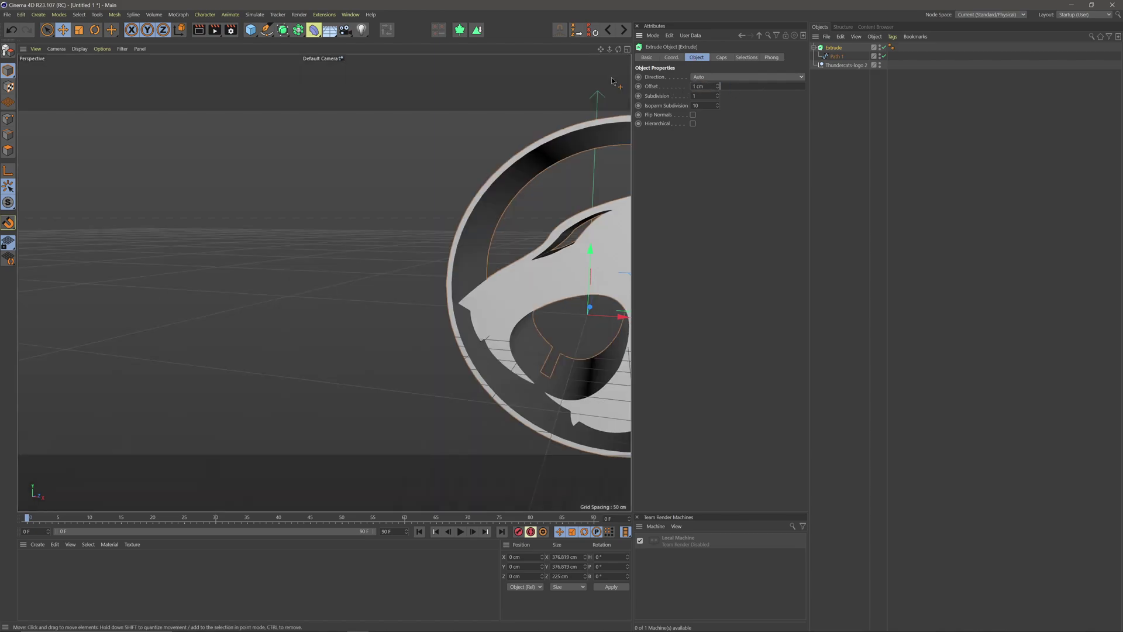
left_click_drag(534, 188, 427, 214, "alt")
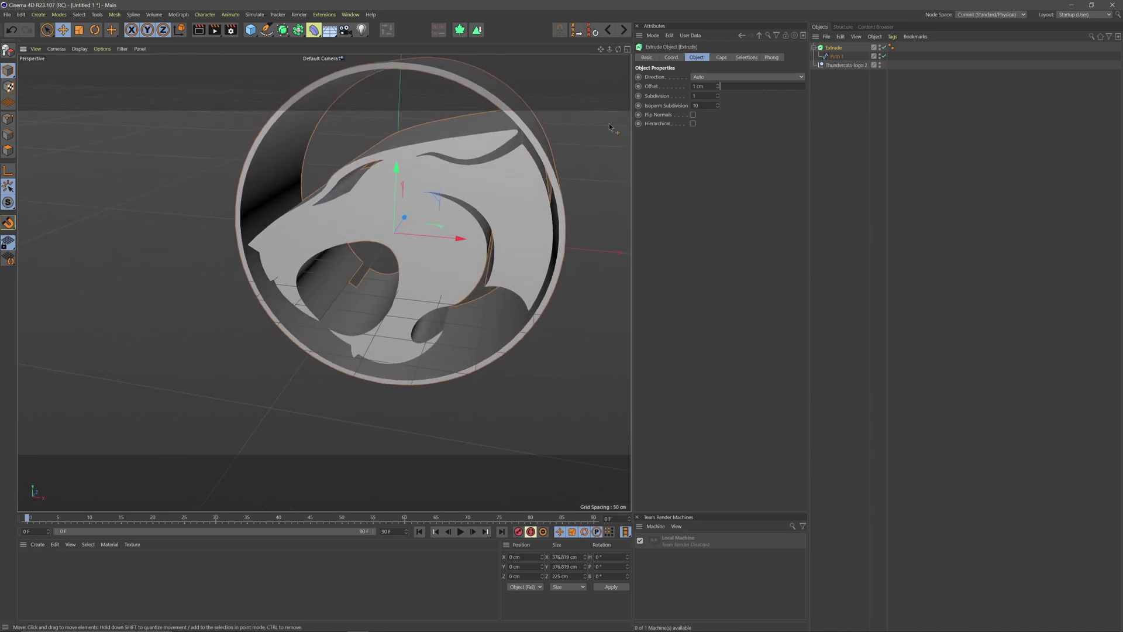
type("0.5")
key("Return")
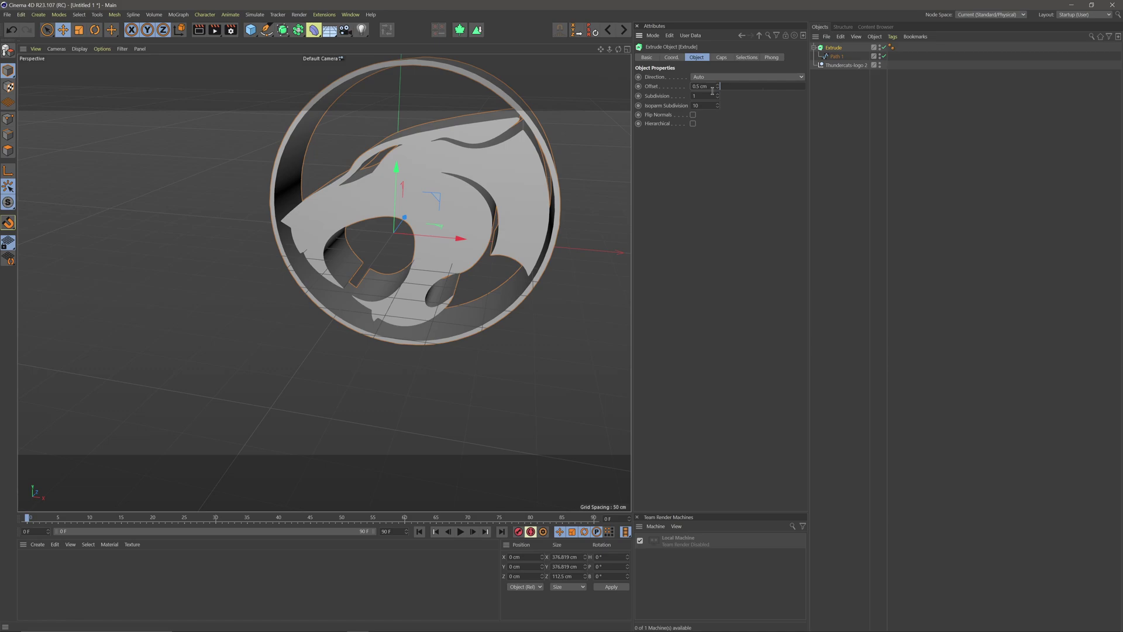
Step: Thin the extrusion further to 0.3 cm, then 0.1 cm, and bring up the Caps settings
double_click(713, 86)
type("0.3")
key("Return")
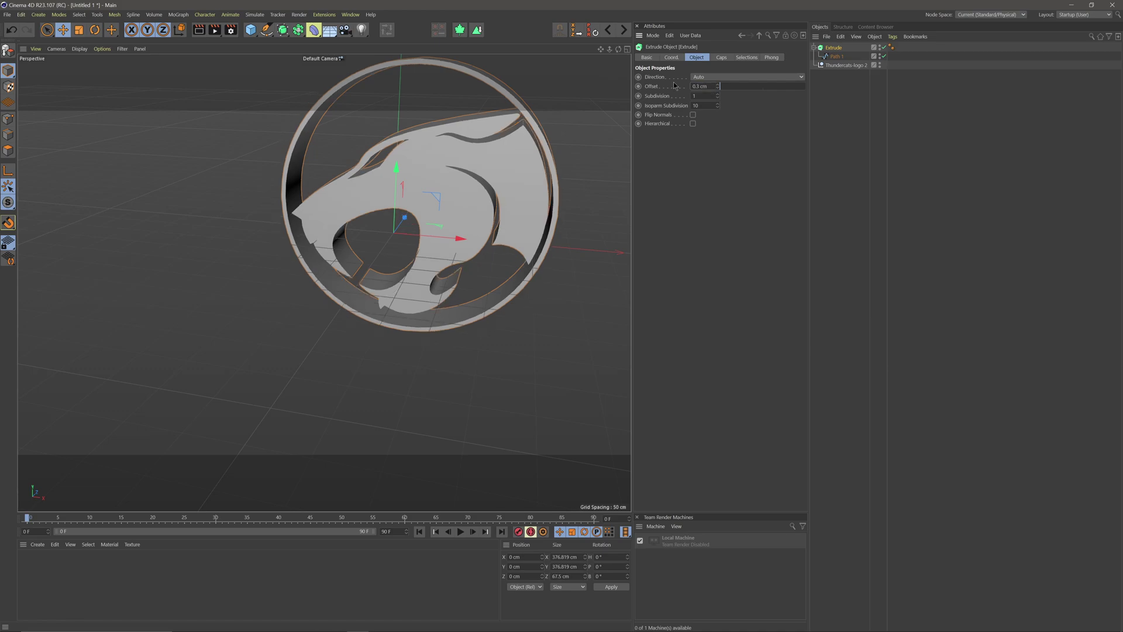
mouse_move(439, 184)
left_mouse_down("alt")
mouse_move(485, 193)
mouse_move(444, 201)
mouse_move(475, 187)
mouse_move(440, 200)
mouse_move(456, 187)
mouse_move(402, 166)
mouse_move(467, 180)
mouse_move(419, 182)
left_mouse_up("alt")
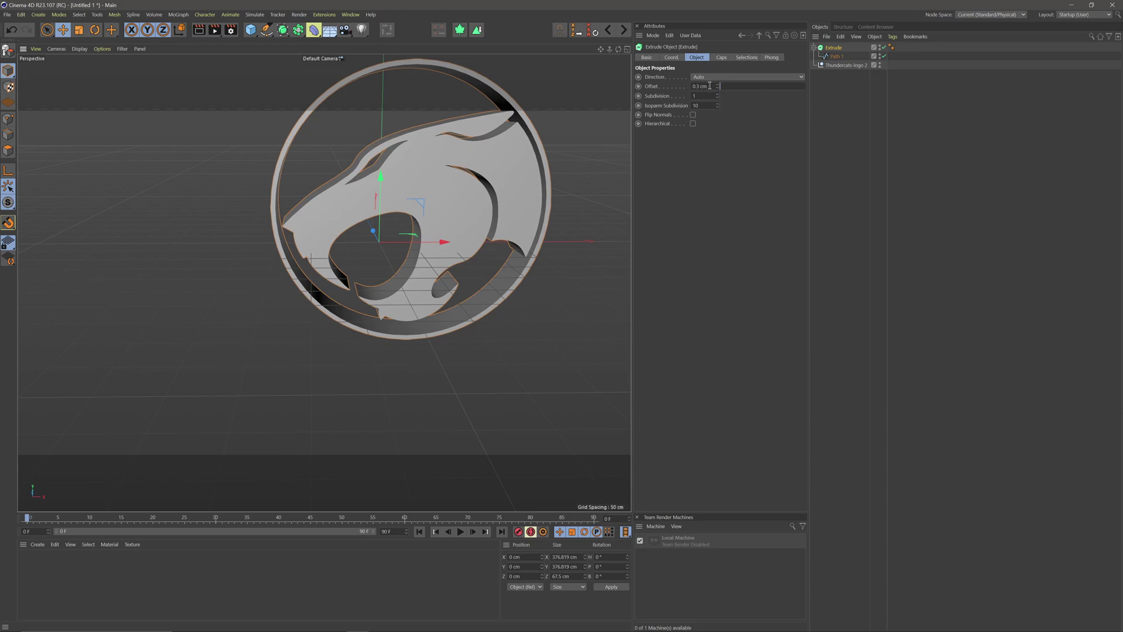
type("0.1")
key("Return")
left_click_drag(444, 198, 410, 192, "alt")
left_click(722, 58)
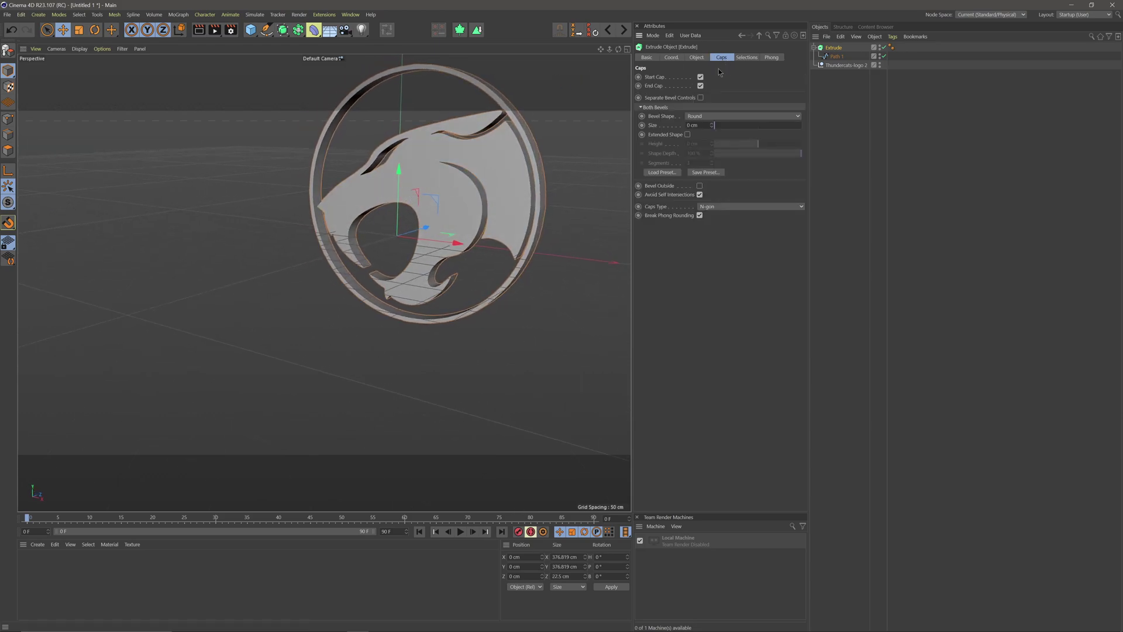
Step: Apply the Basic Rounding bevel preset to the logo's caps, then select Path 1
left_click(662, 173)
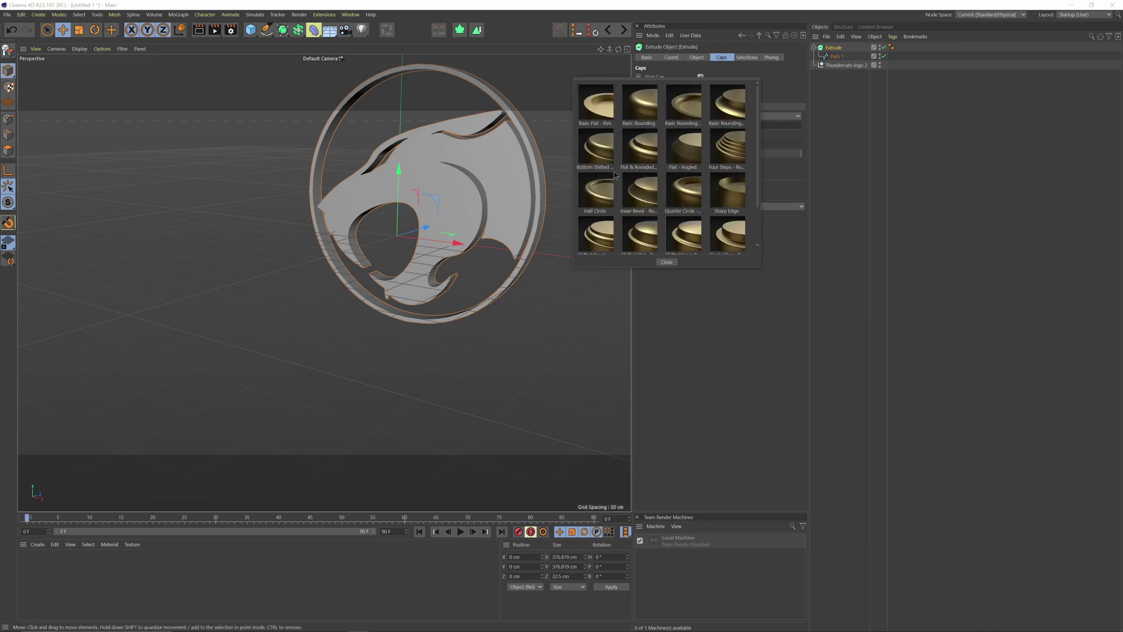
left_click(641, 109)
left_click_drag(488, 182, 511, 201, "alt")
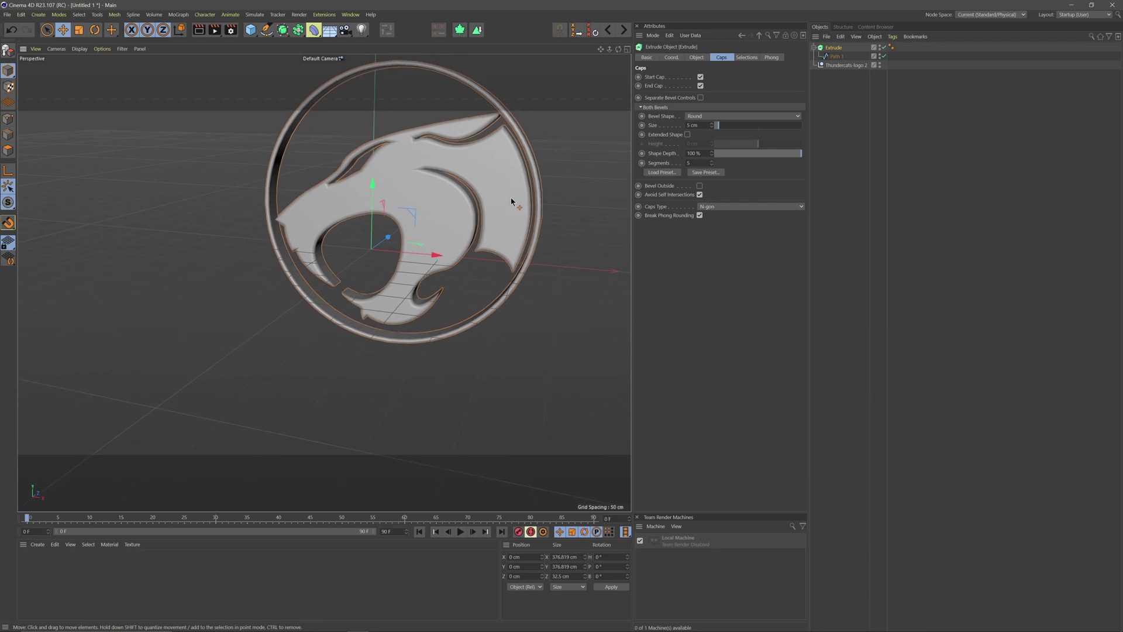
left_click(838, 56)
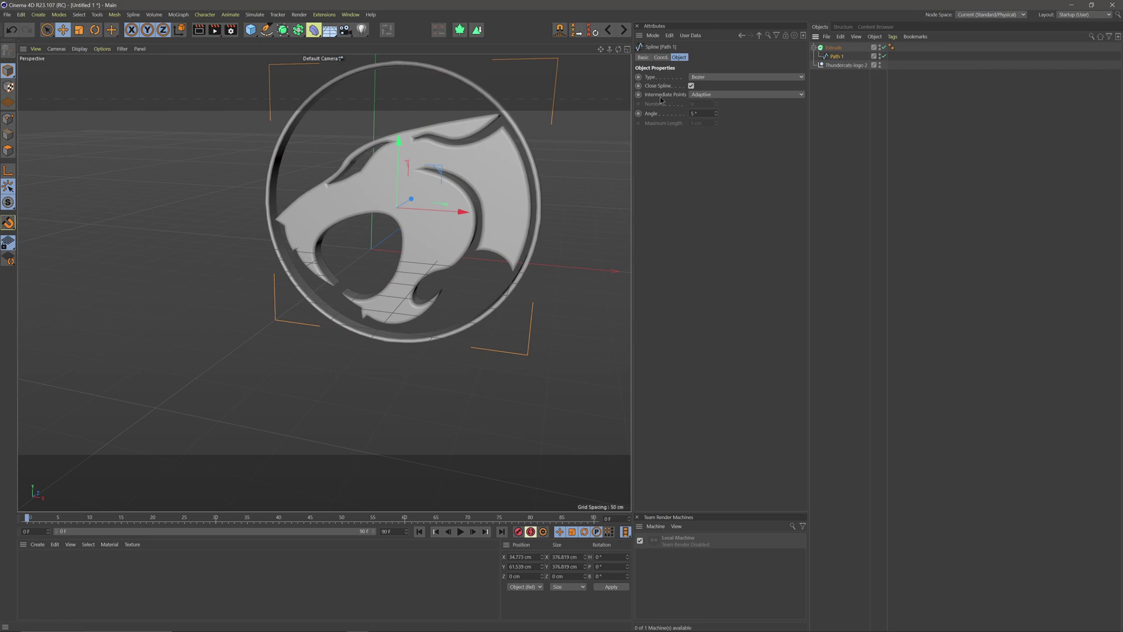
Step: Set Path 1's intermediate points to Natural with Number 30, then orbit the bevelled logo
left_click(705, 96)
left_click(707, 114)
left_click_drag(715, 105, 719, 99)
type("5")
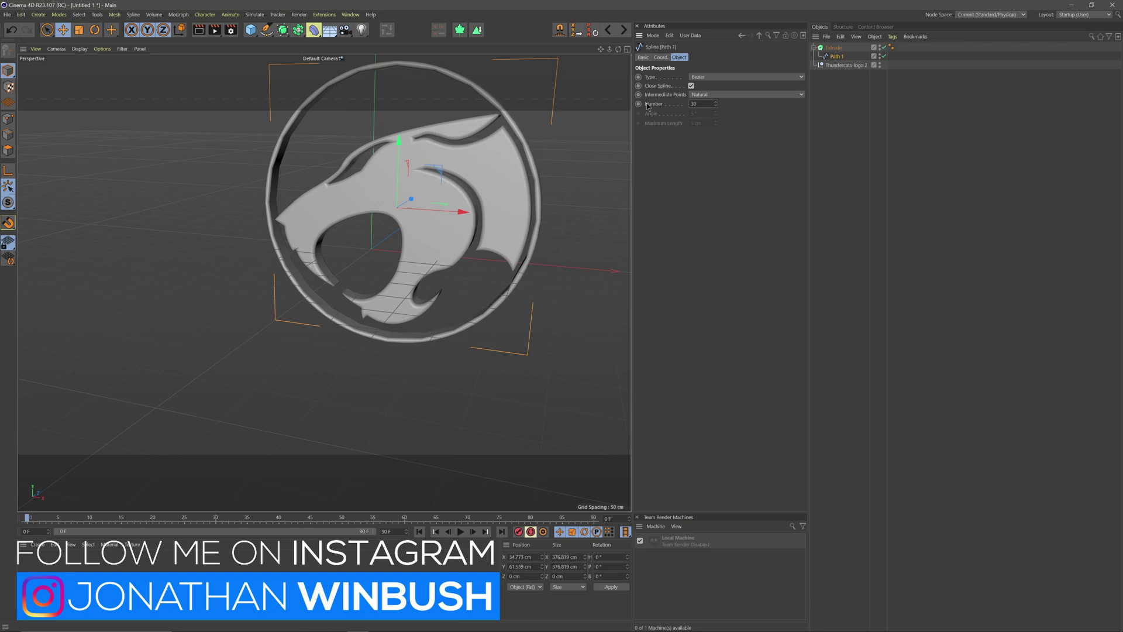
left_click_drag(489, 189, 425, 246, "alt")
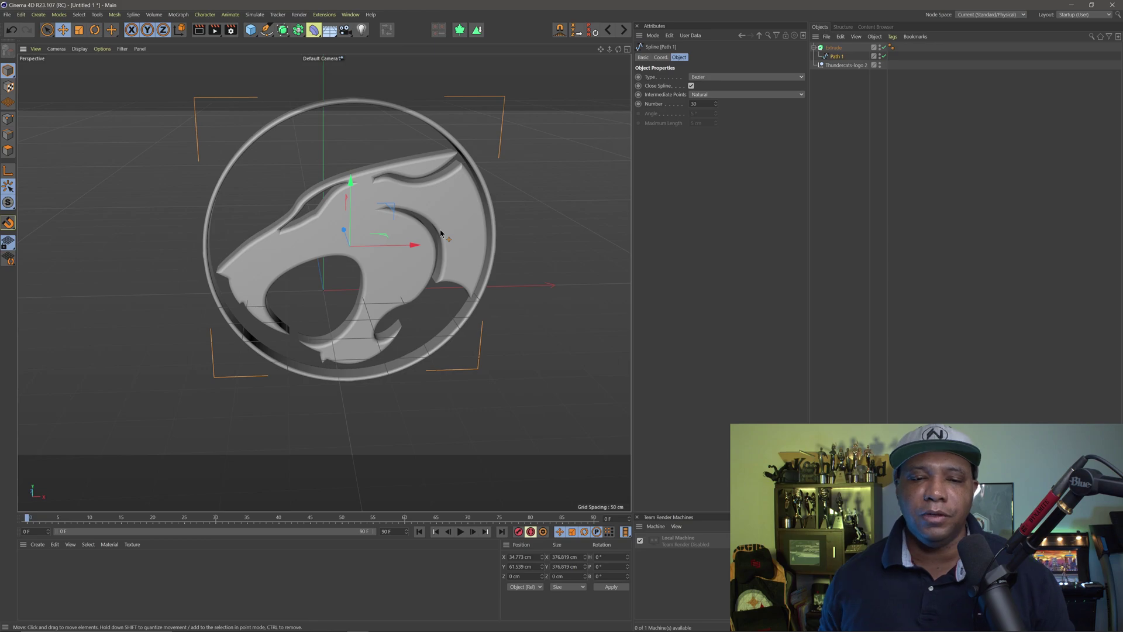
Step: Open the finished Thundercats.c4d project and show its Extrude object's Caps settings
left_click(7, 14)
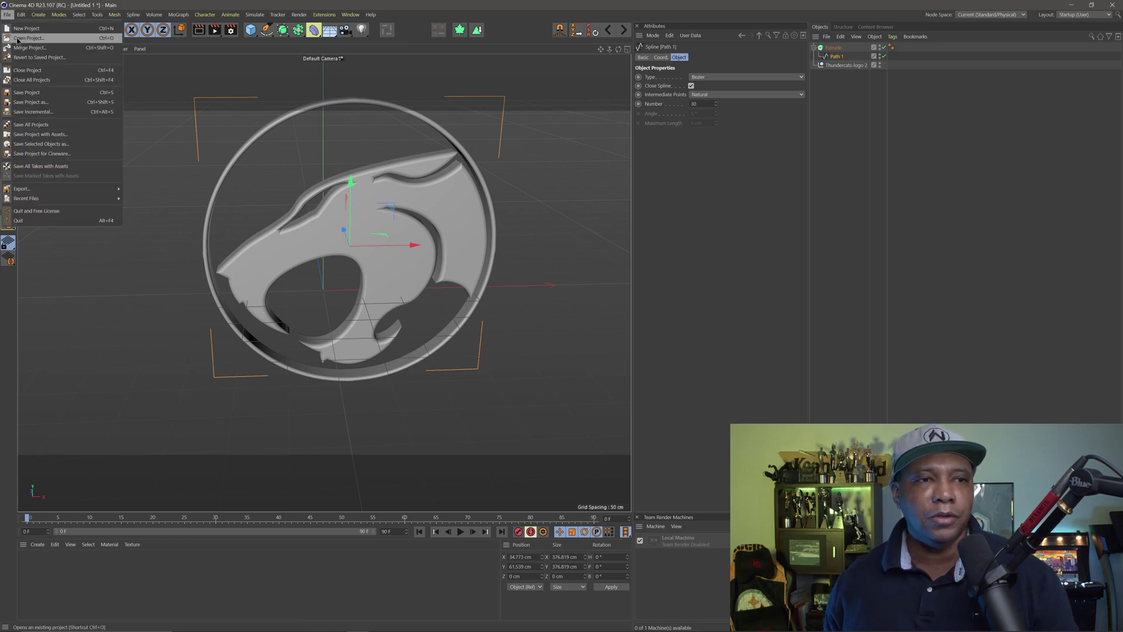
left_click(17, 38)
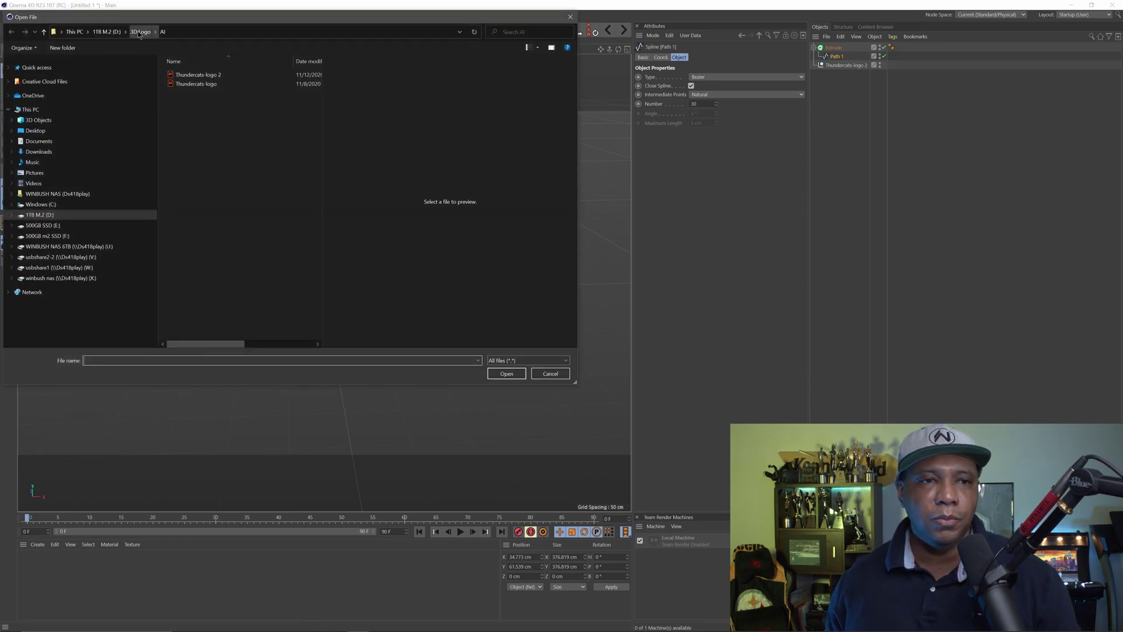
double_click(198, 74)
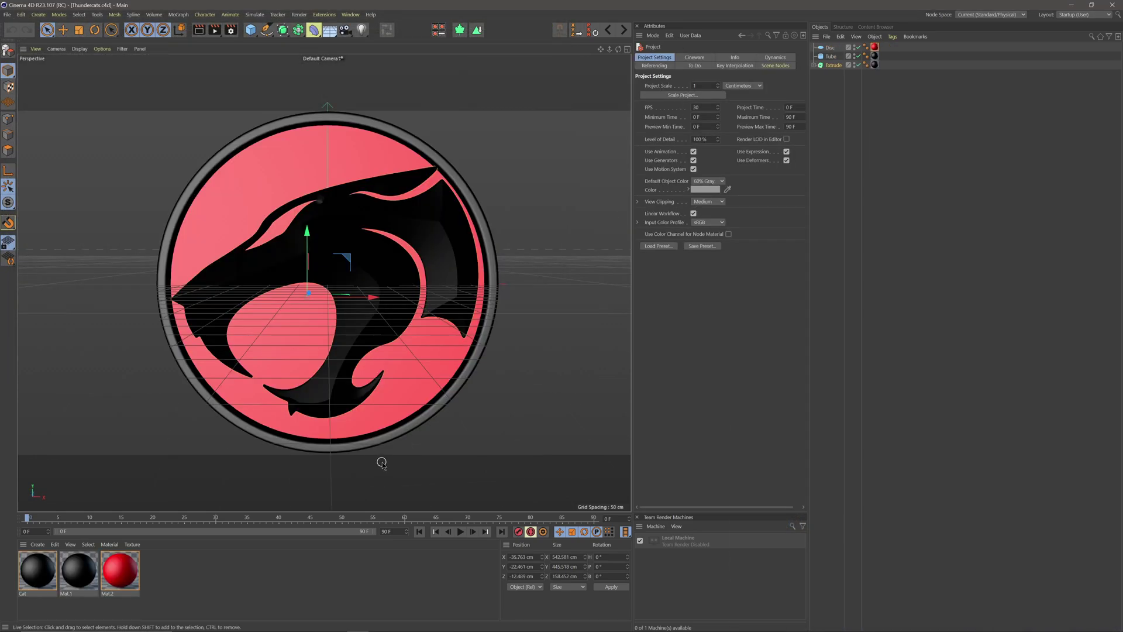
left_click_drag(381, 458, 328, 193, "alt")
left_click(833, 65)
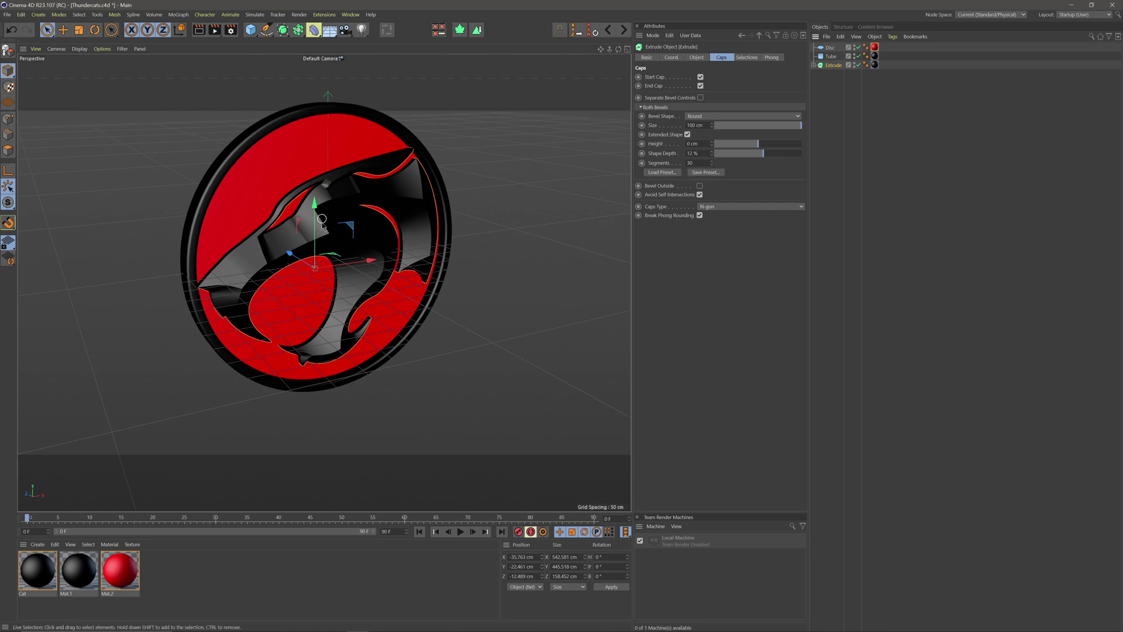
scroll(320, 234, "up", 2)
left_click_drag(319, 234, 362, 277, "alt")
scroll(389, 271, "down", 2)
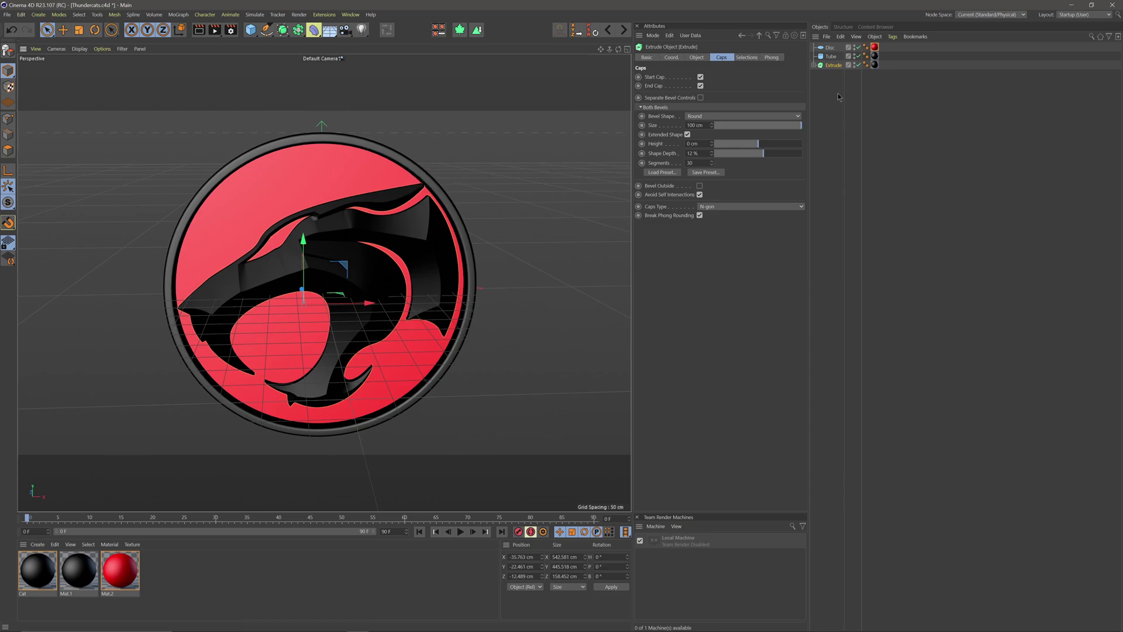
left_click(842, 57)
left_click(860, 57)
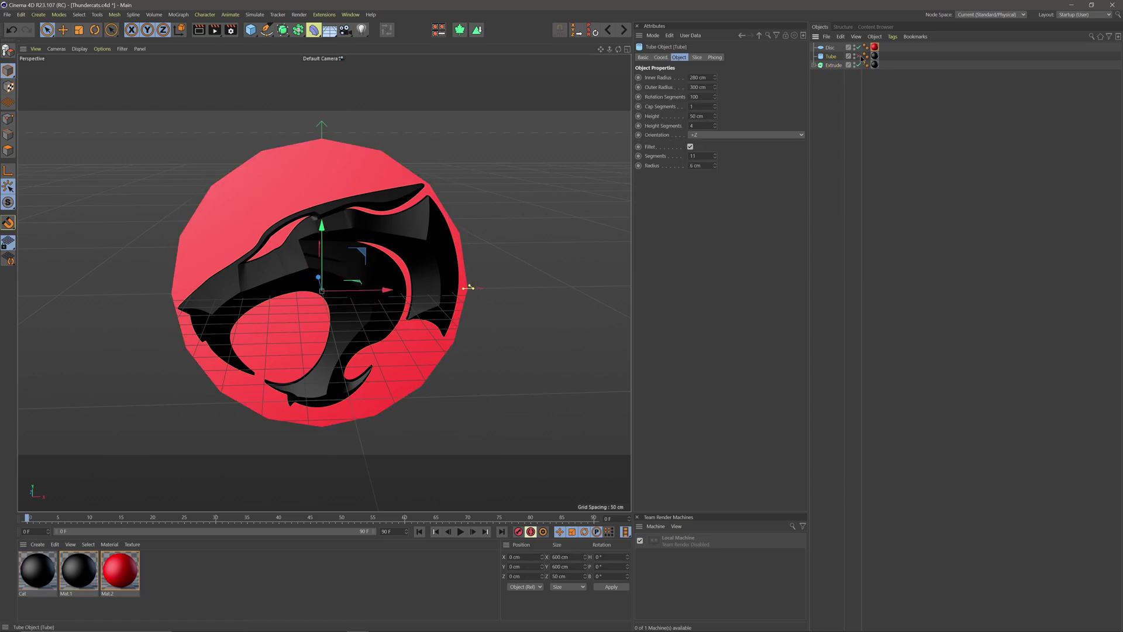
left_click(860, 57)
left_click(860, 57)
left_click(860, 56)
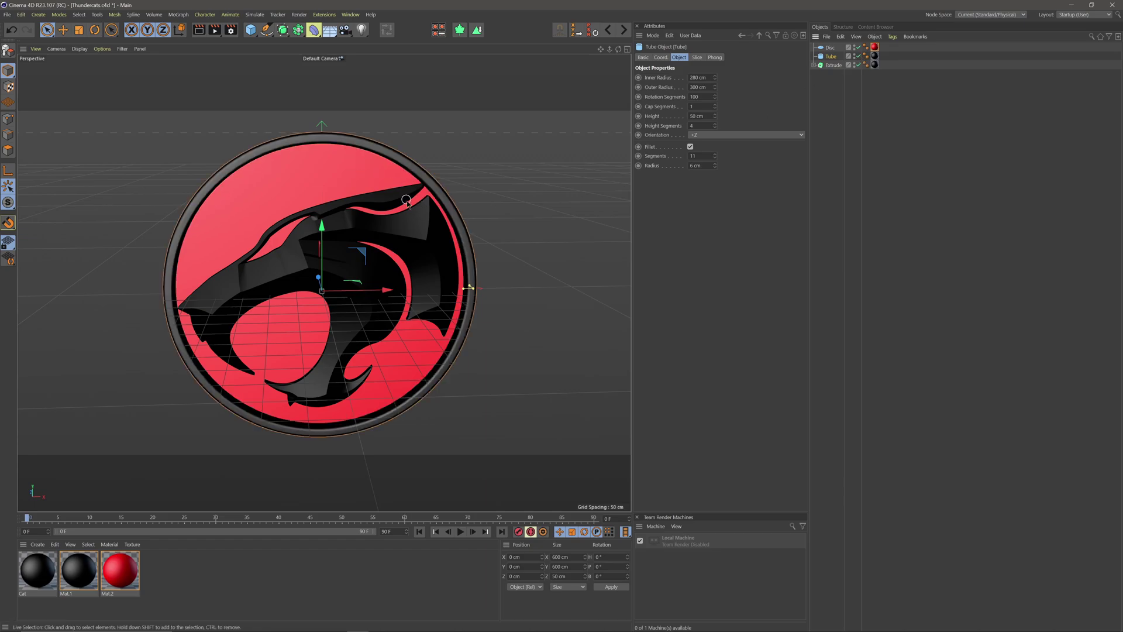
scroll(390, 324, "up", 3)
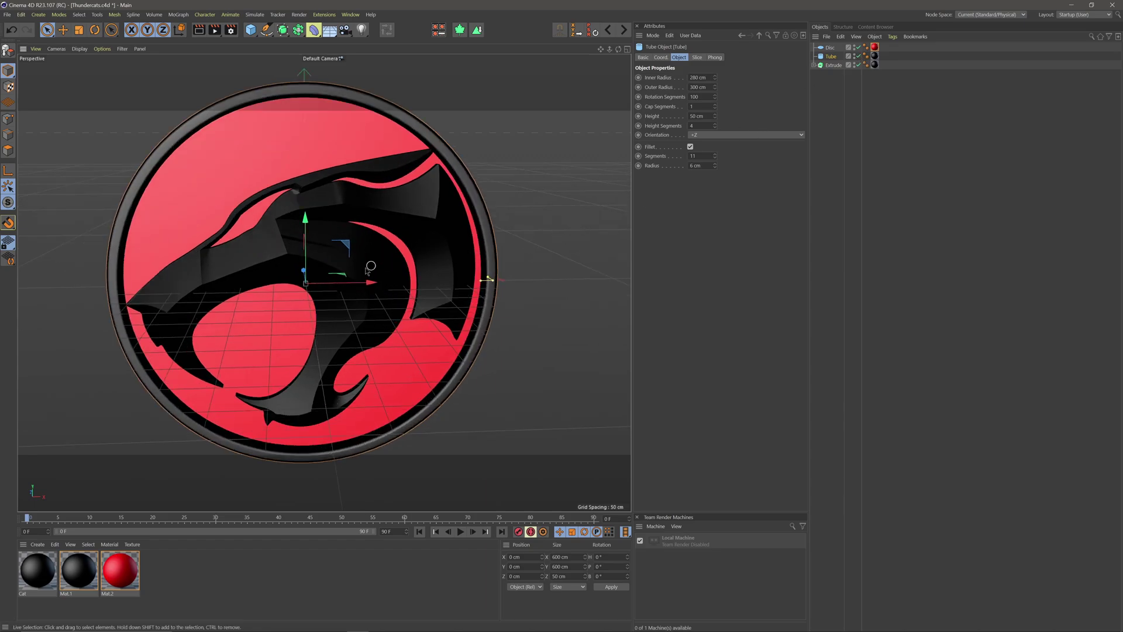
left_click(813, 65)
left_click(836, 74)
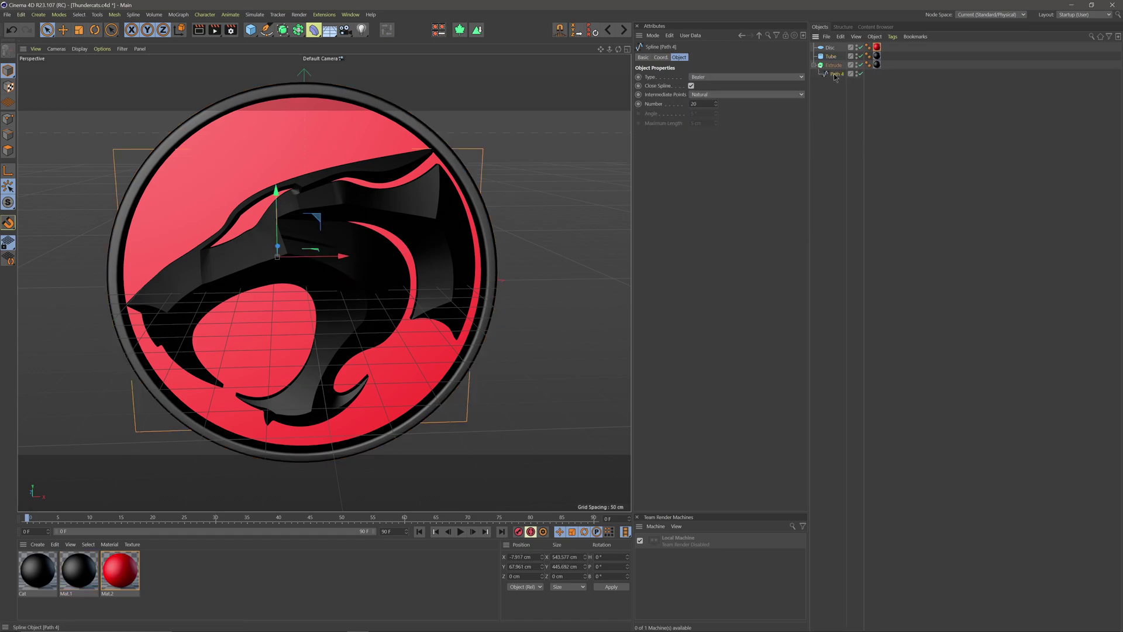
left_click(860, 75)
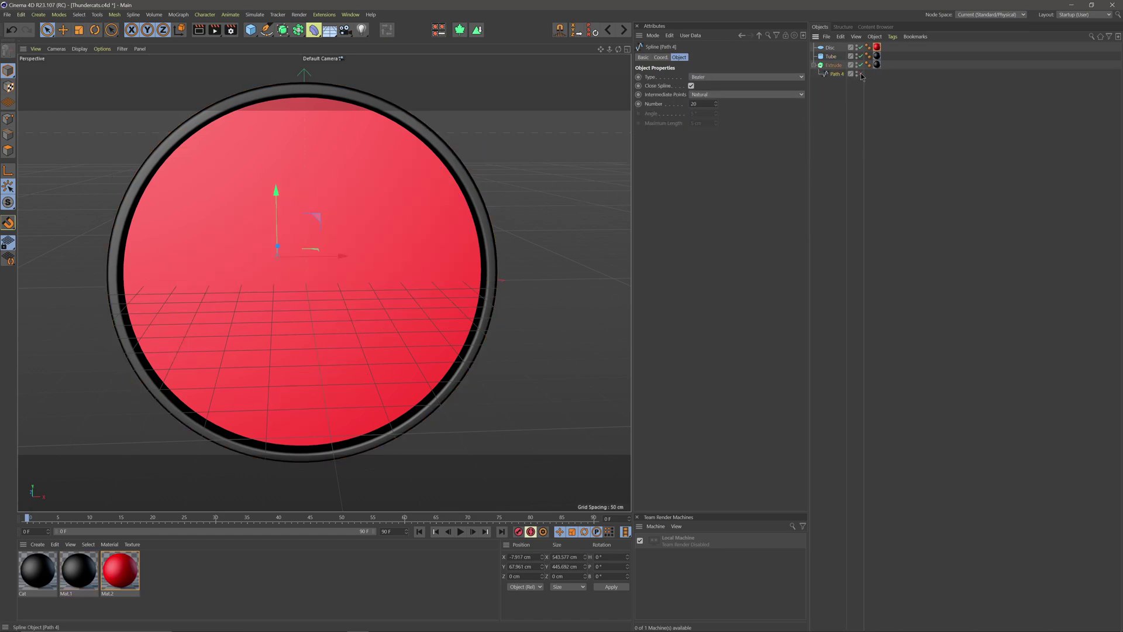
left_click(859, 74)
left_click(860, 74)
left_click(859, 74)
left_click_drag(275, 274, 303, 268, "alt")
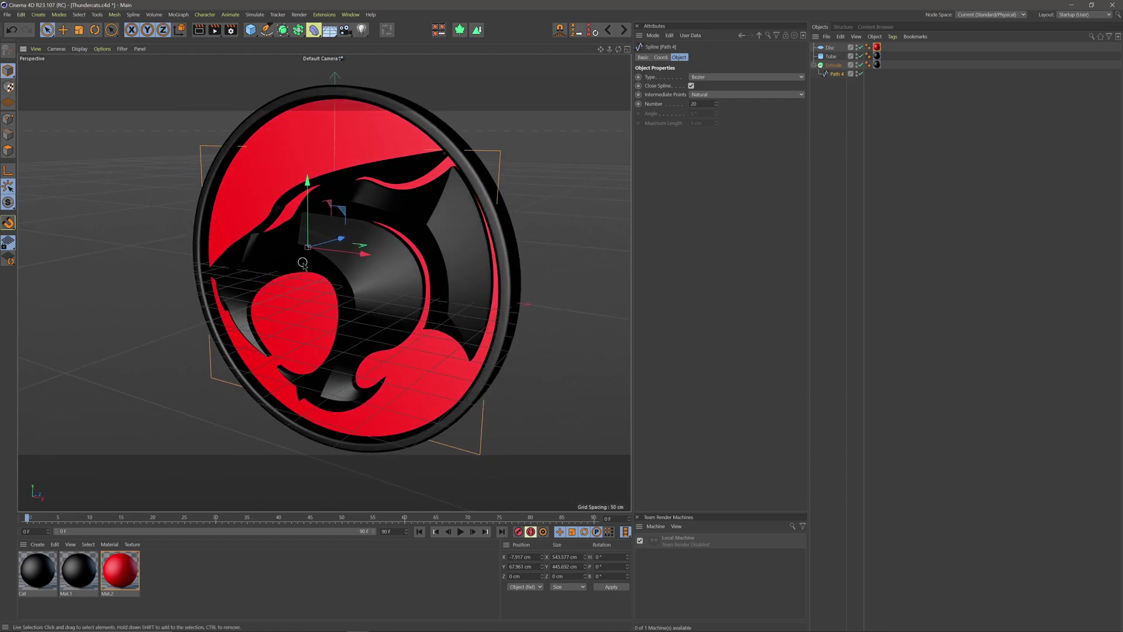